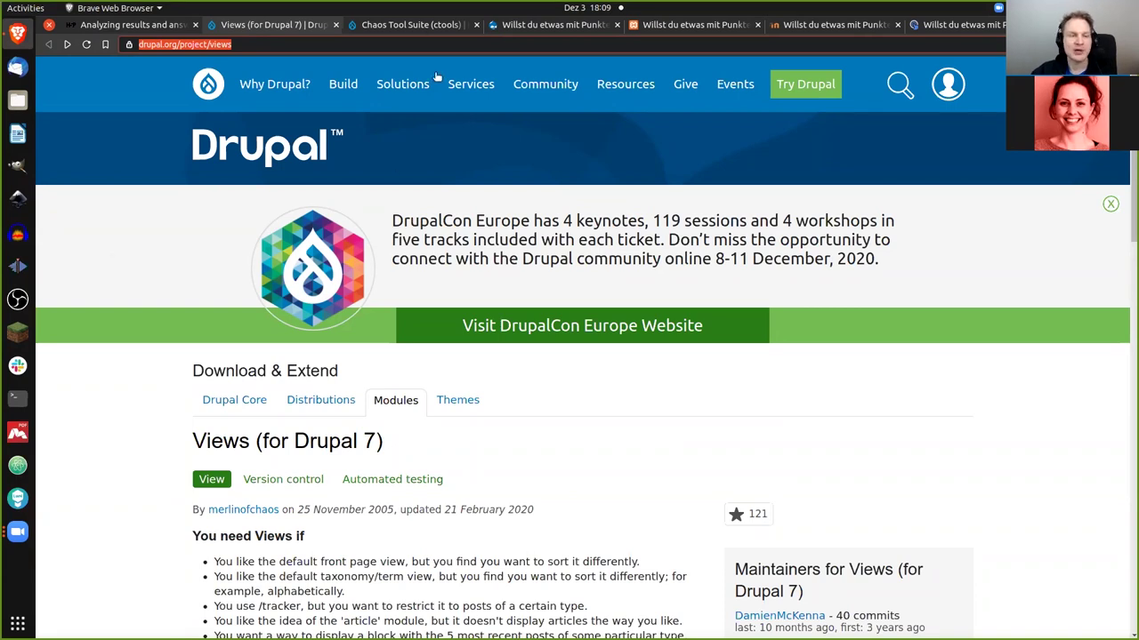
Step: Open the Drupal question "Willst du etwas mit Punkten in H5P machen?", answer it with Nein and check the answer
{"action": "left_click", "coordinate": [421, 30]}
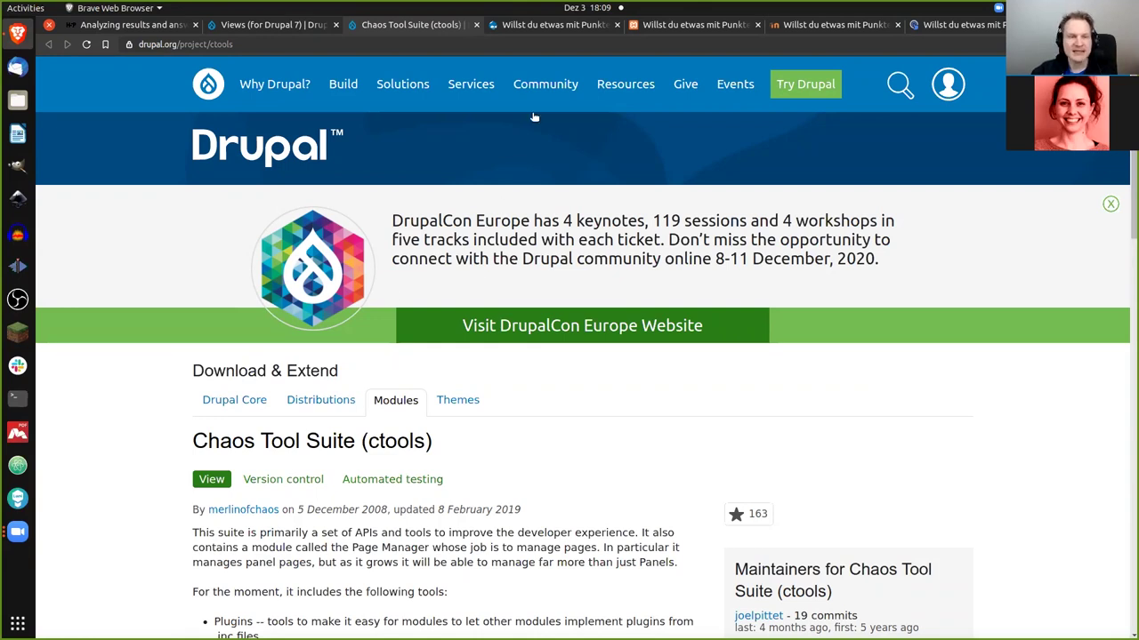
{"action": "left_click", "coordinate": [544, 26]}
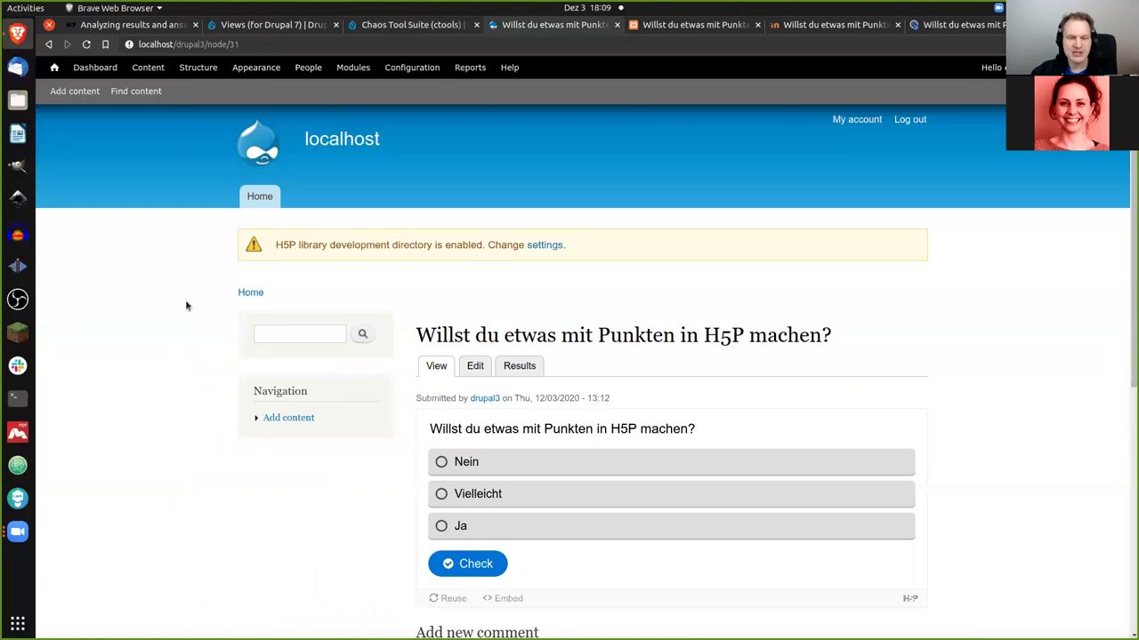
{"action": "scroll", "coordinate": [186, 304], "scroll_direction": "down", "scroll_amount": 2}
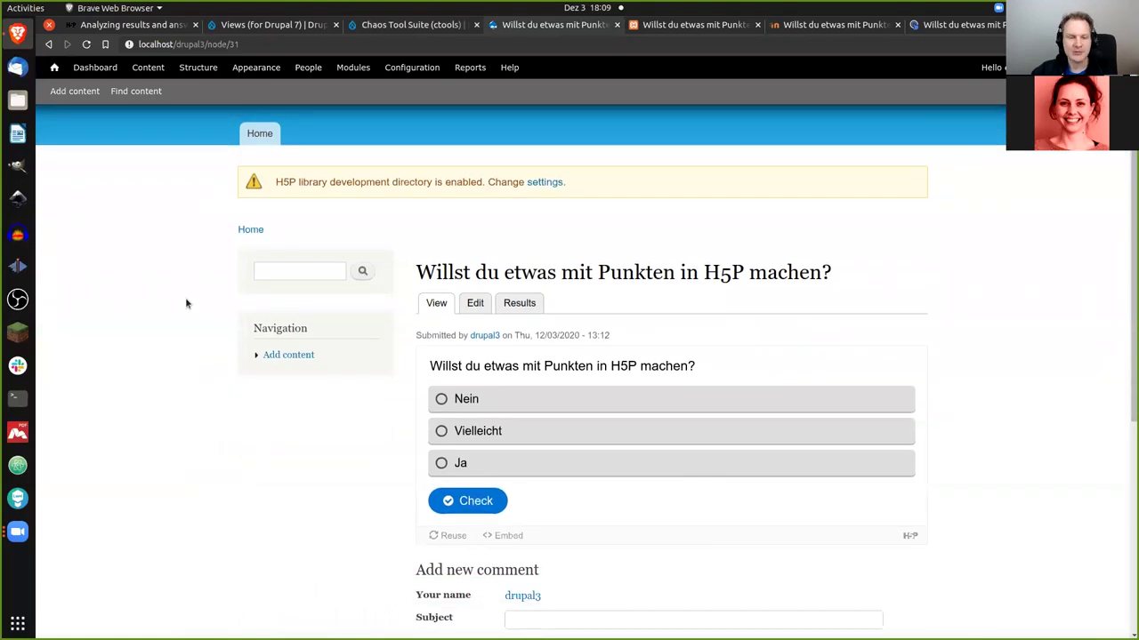
{"action": "scroll", "coordinate": [185, 304], "scroll_direction": "down", "scroll_amount": 1}
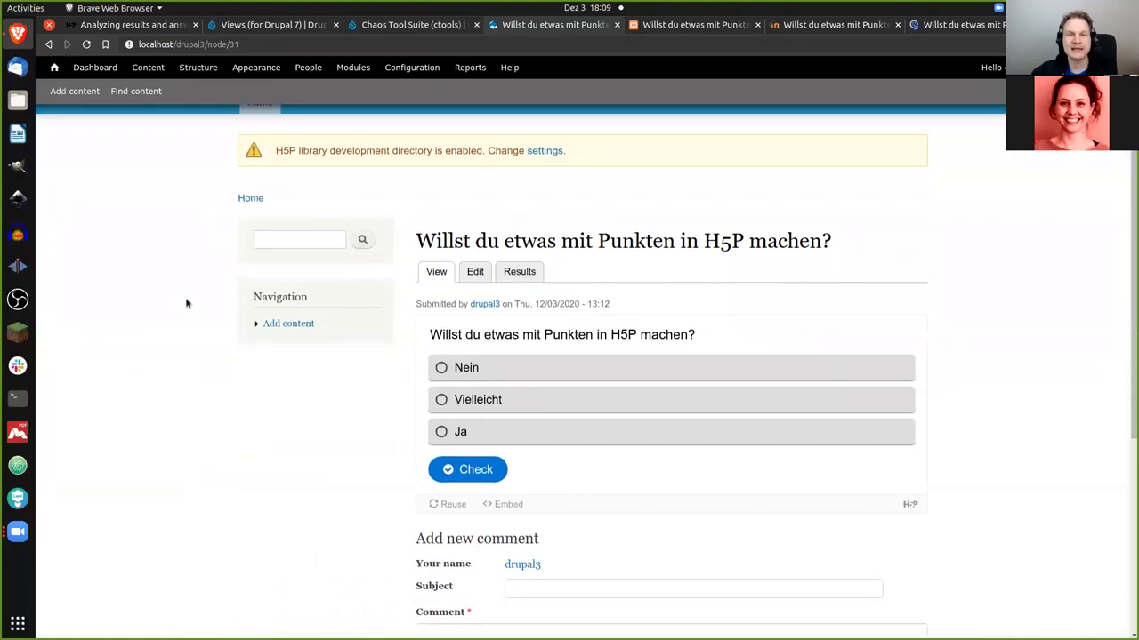
{"action": "scroll", "coordinate": [186, 305], "scroll_direction": "down", "scroll_amount": 2}
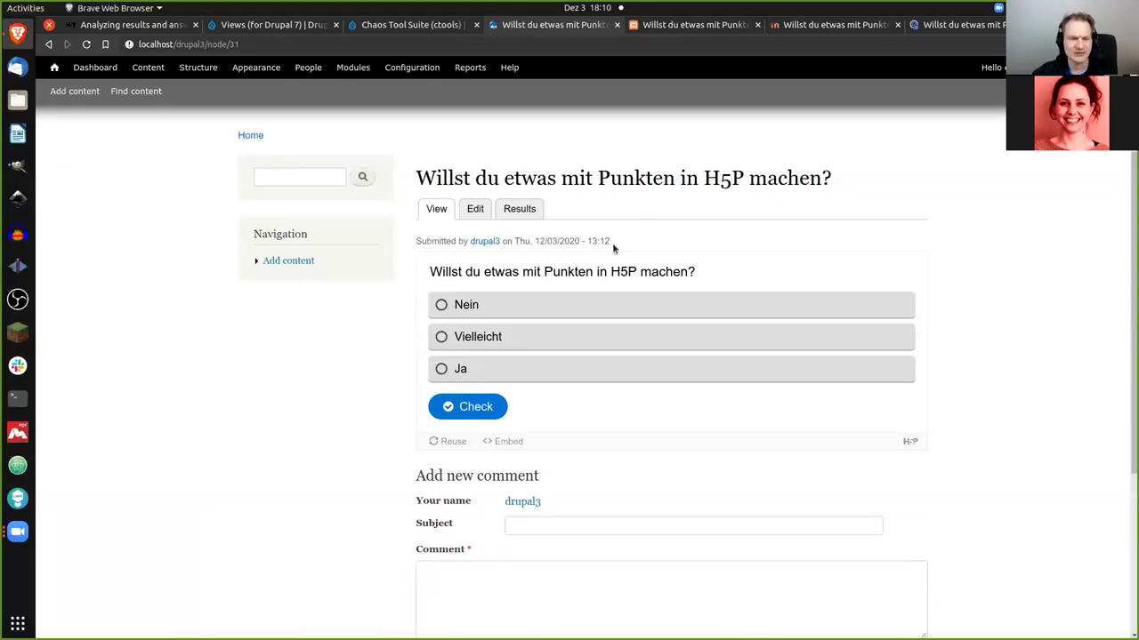
{"action": "left_click", "coordinate": [522, 312]}
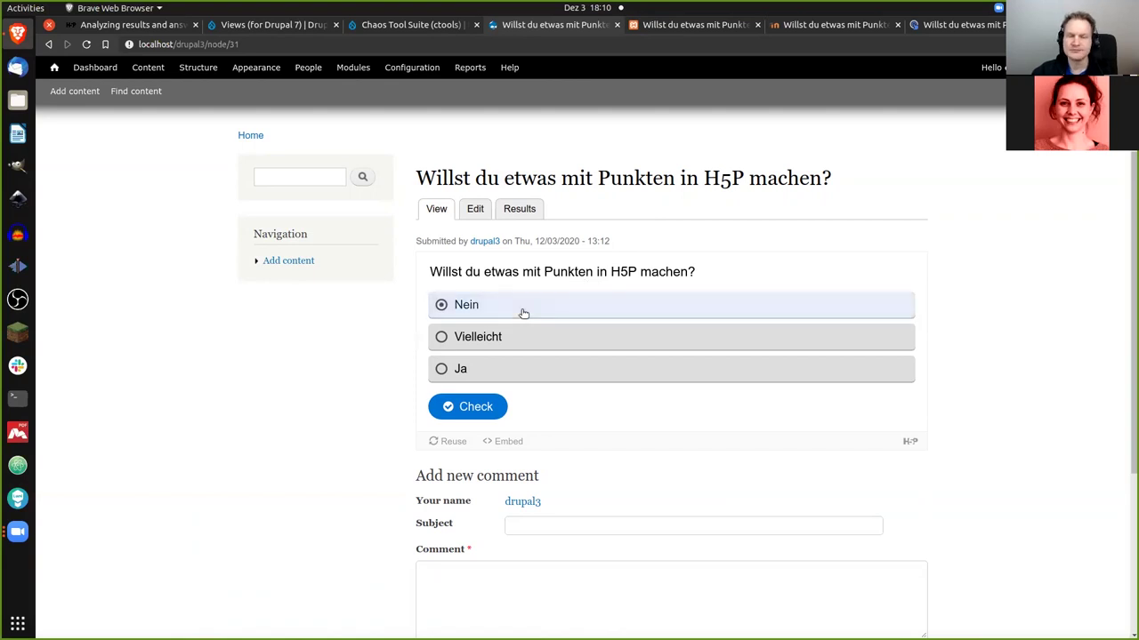
{"action": "left_click", "coordinate": [481, 407]}
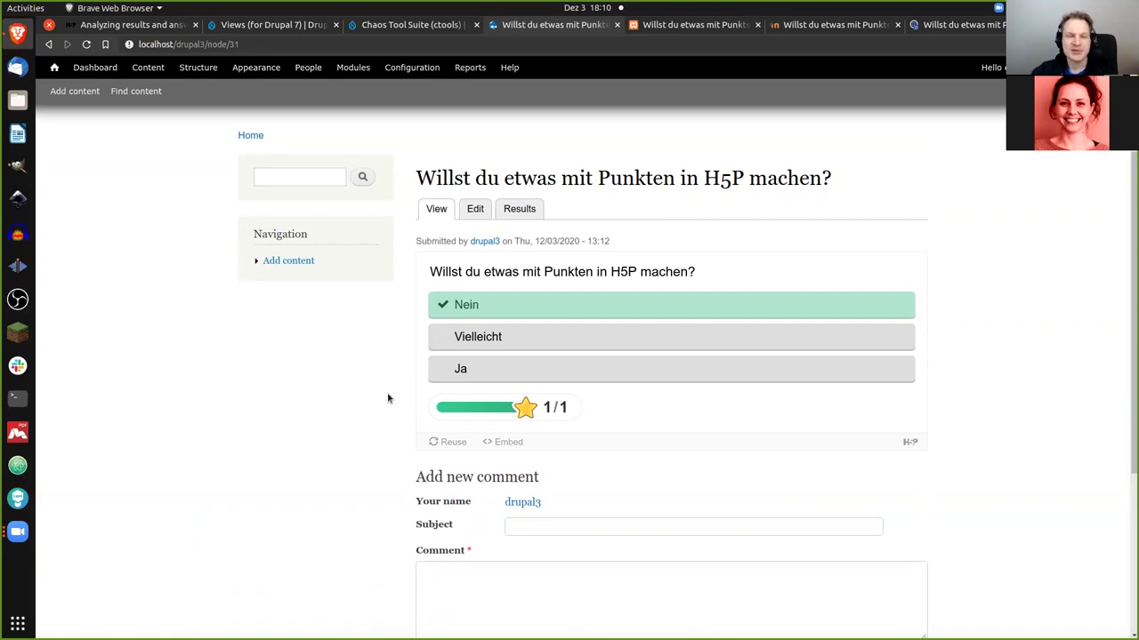
Step: View the recorded results of this Drupal question
{"action": "scroll", "coordinate": [384, 399], "scroll_direction": "up", "scroll_amount": 1}
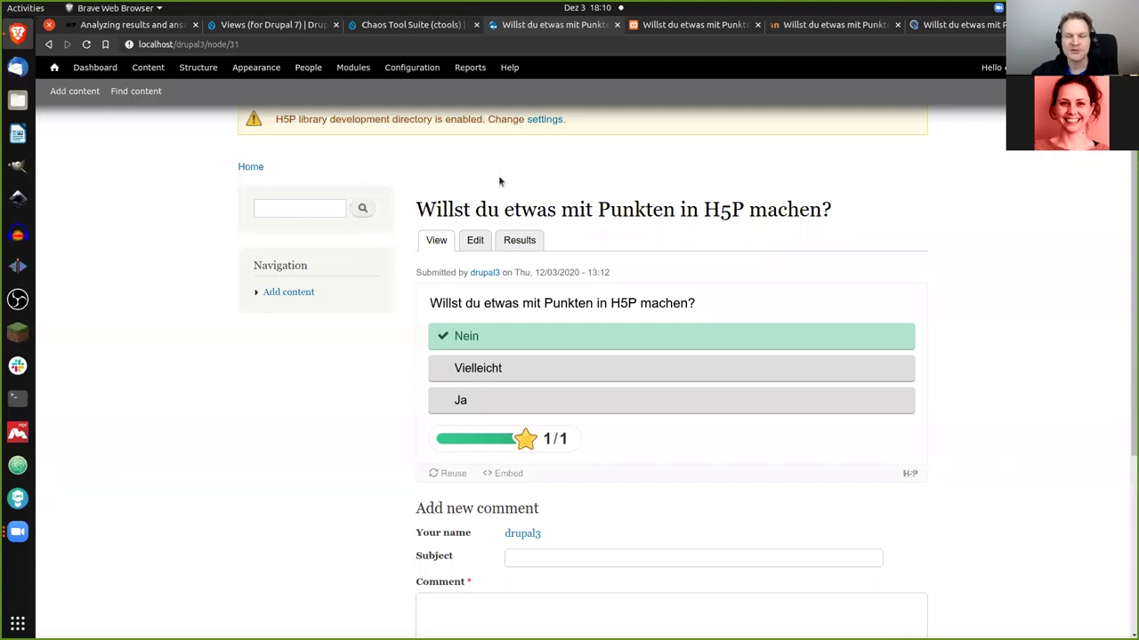
{"action": "left_click", "coordinate": [523, 248]}
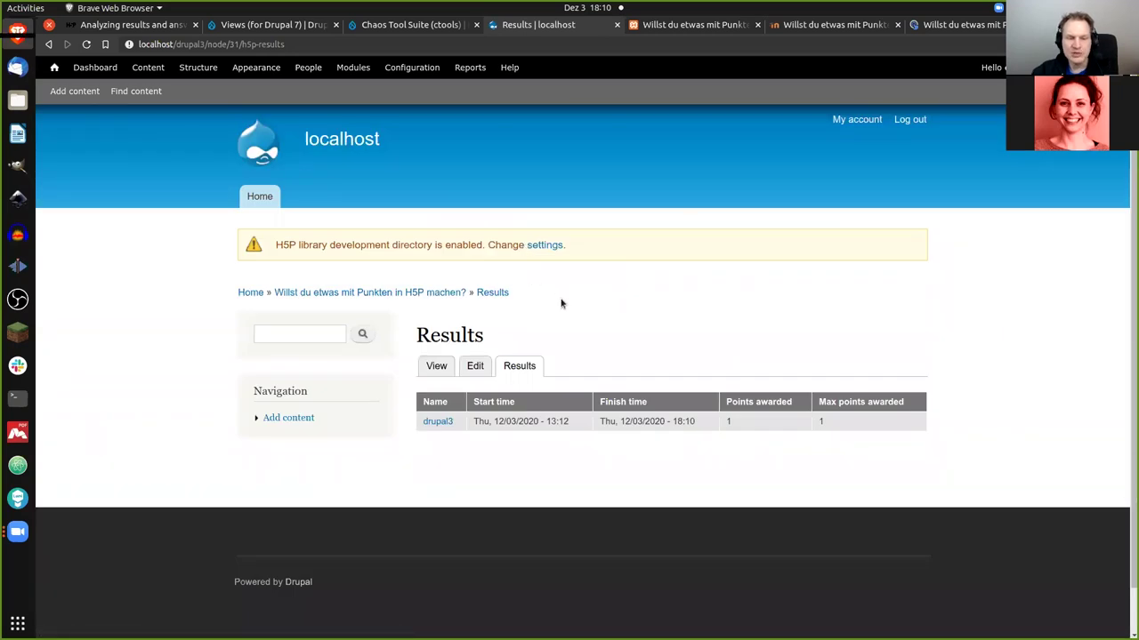
{"action": "scroll", "coordinate": [562, 298], "scroll_direction": "down", "scroll_amount": 1}
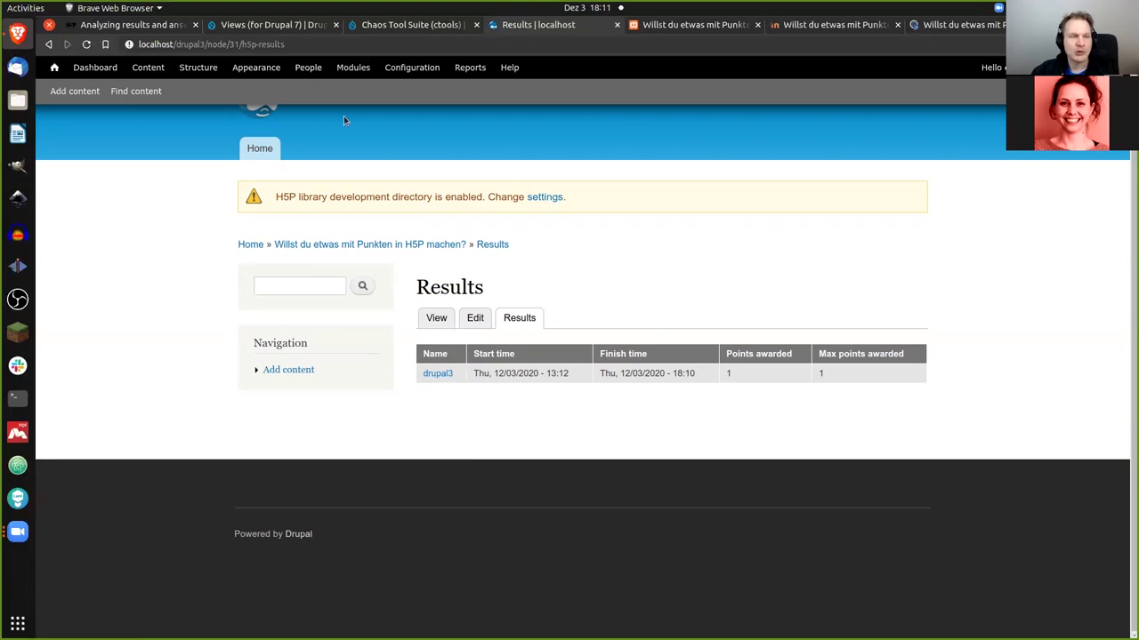
Step: Look up the H5P results of the administrator account through the site's user list
{"action": "left_click", "coordinate": [309, 71]}
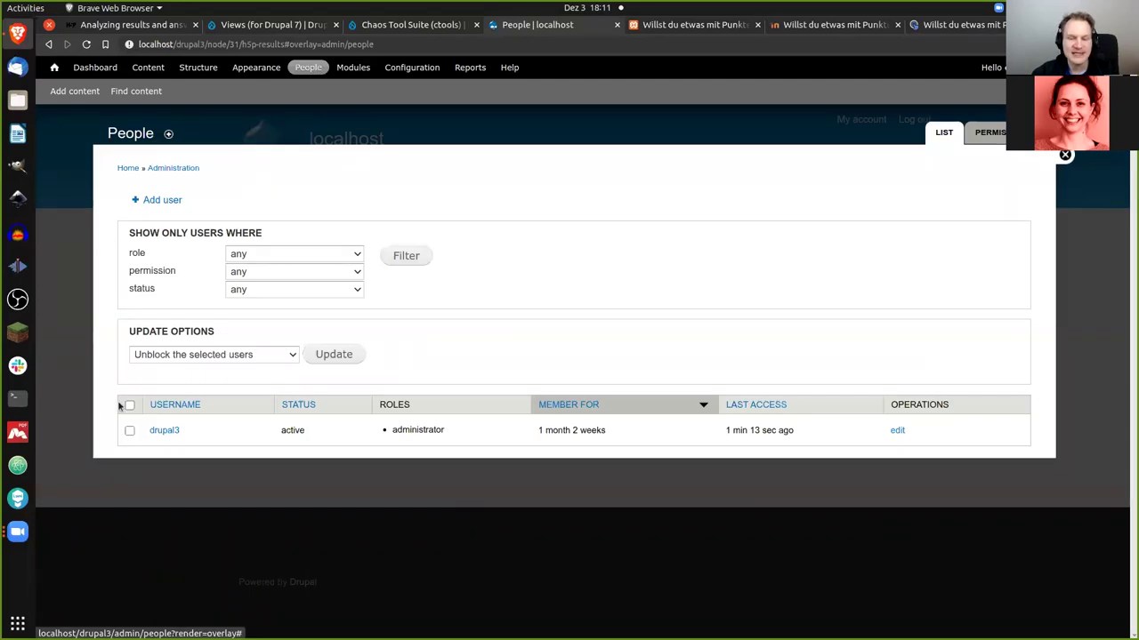
{"action": "left_click", "coordinate": [168, 434]}
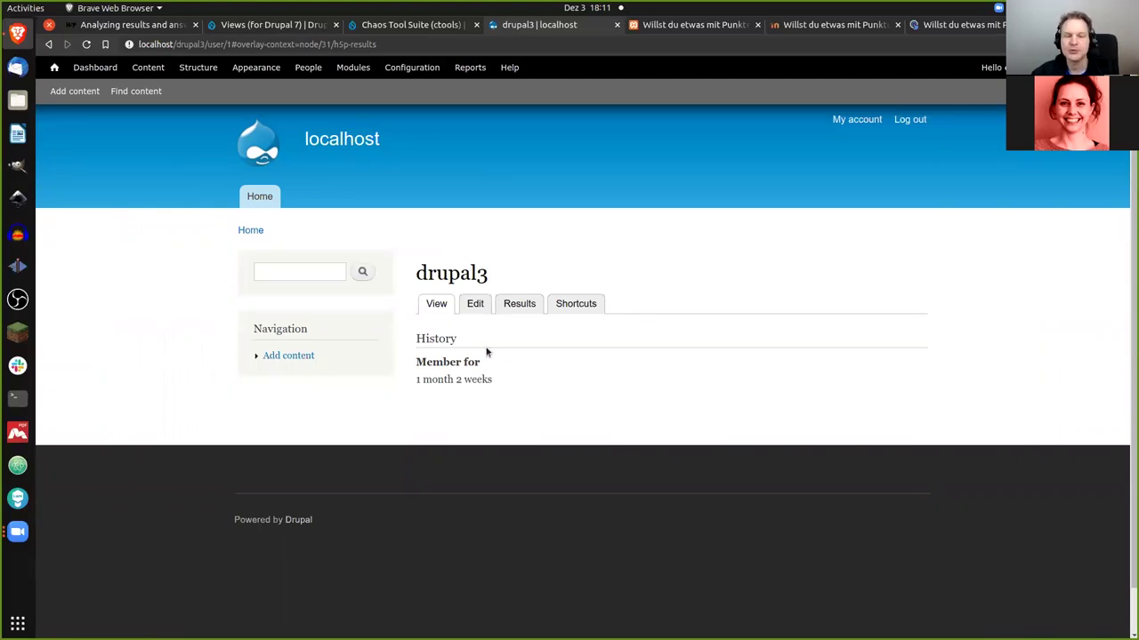
{"action": "left_click", "coordinate": [520, 305]}
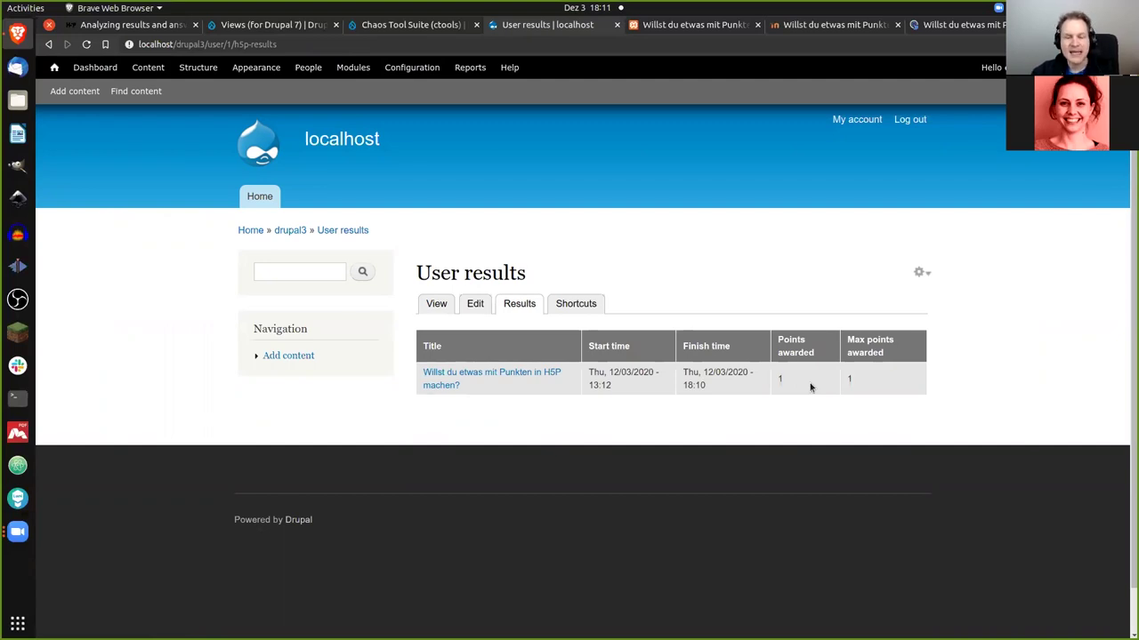
Step: Reopen the question from the user results, check it without choosing an answer and view its results
{"action": "left_click", "coordinate": [547, 377]}
{"action": "scroll", "coordinate": [683, 347], "scroll_direction": "down", "scroll_amount": 1}
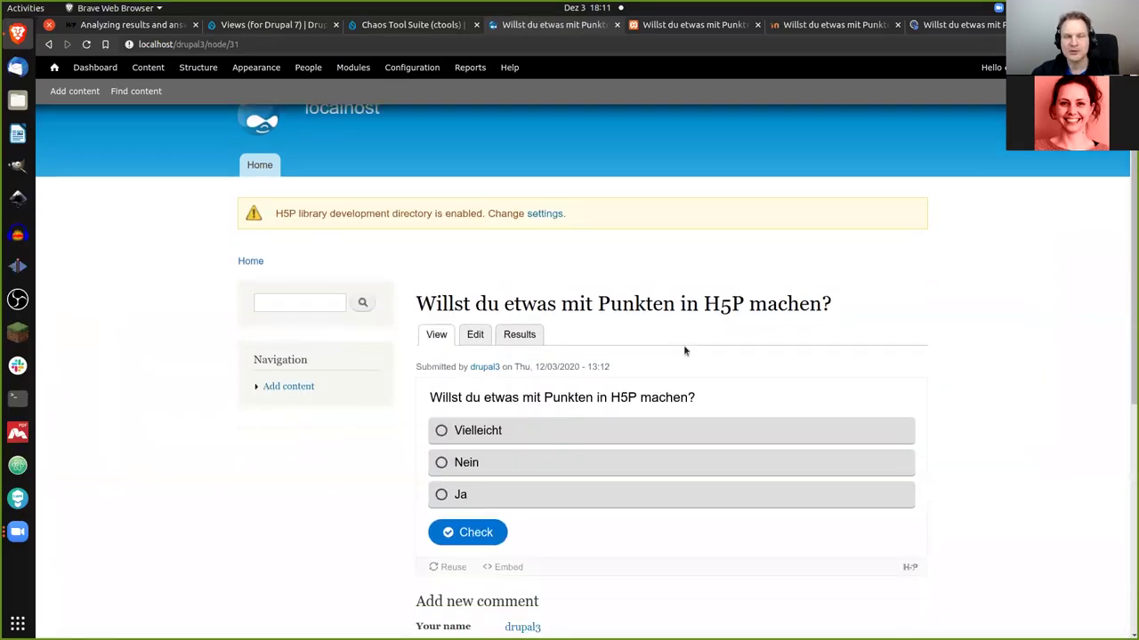
{"action": "left_click", "coordinate": [485, 538]}
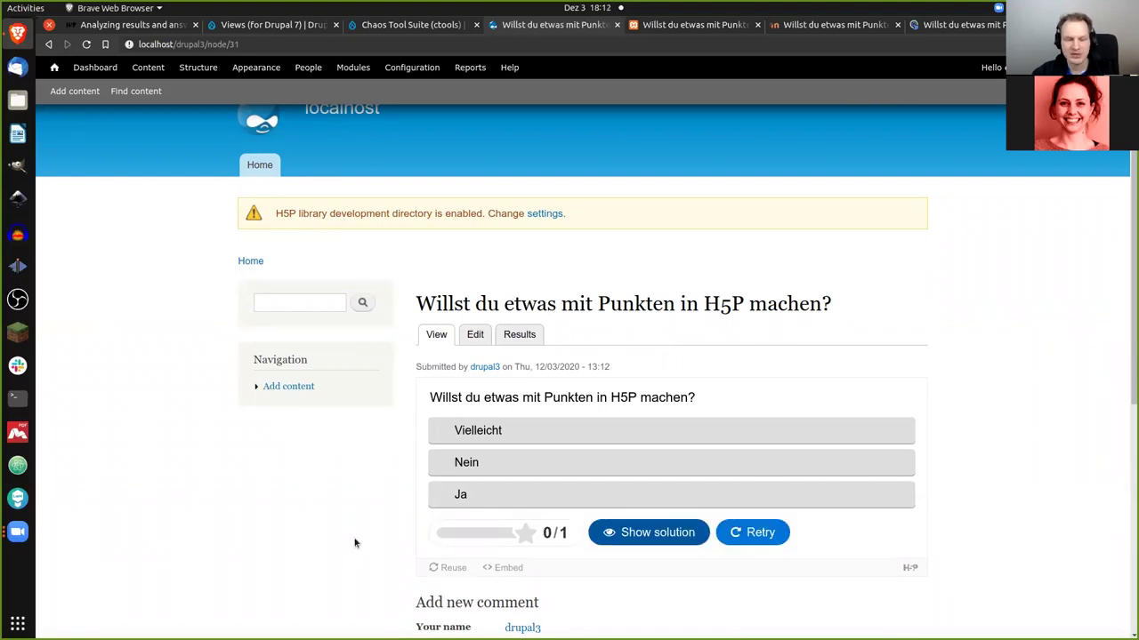
{"action": "left_click", "coordinate": [533, 338]}
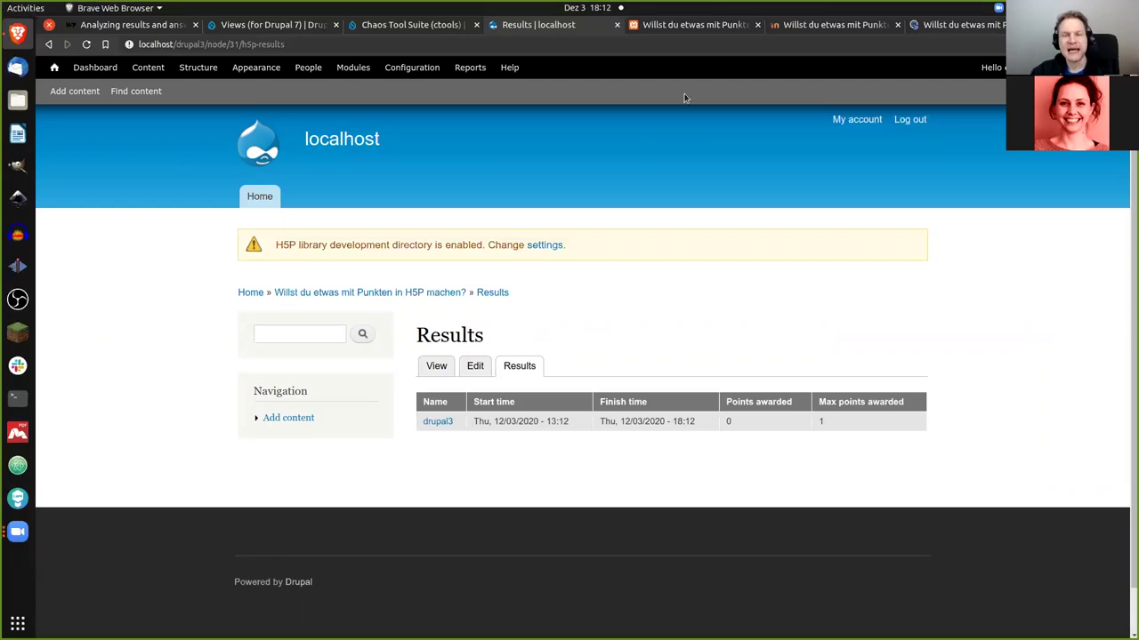
Step: Switch to the question in WordPress, answer it with Vielleicht and check the answer
{"action": "left_click", "coordinate": [695, 25]}
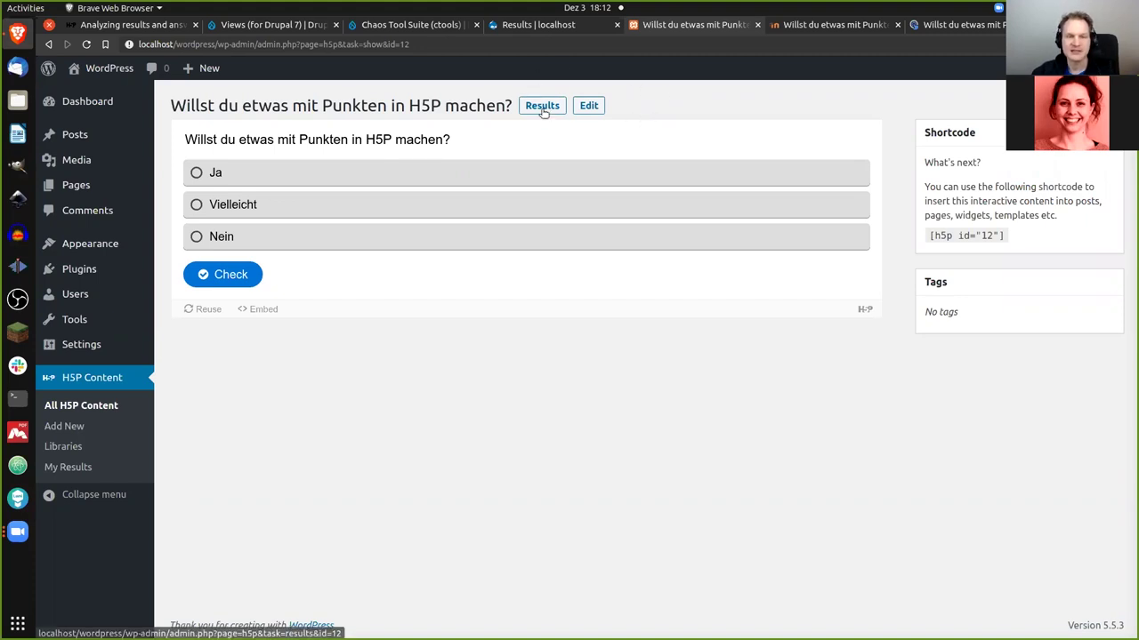
{"action": "left_click", "coordinate": [317, 212]}
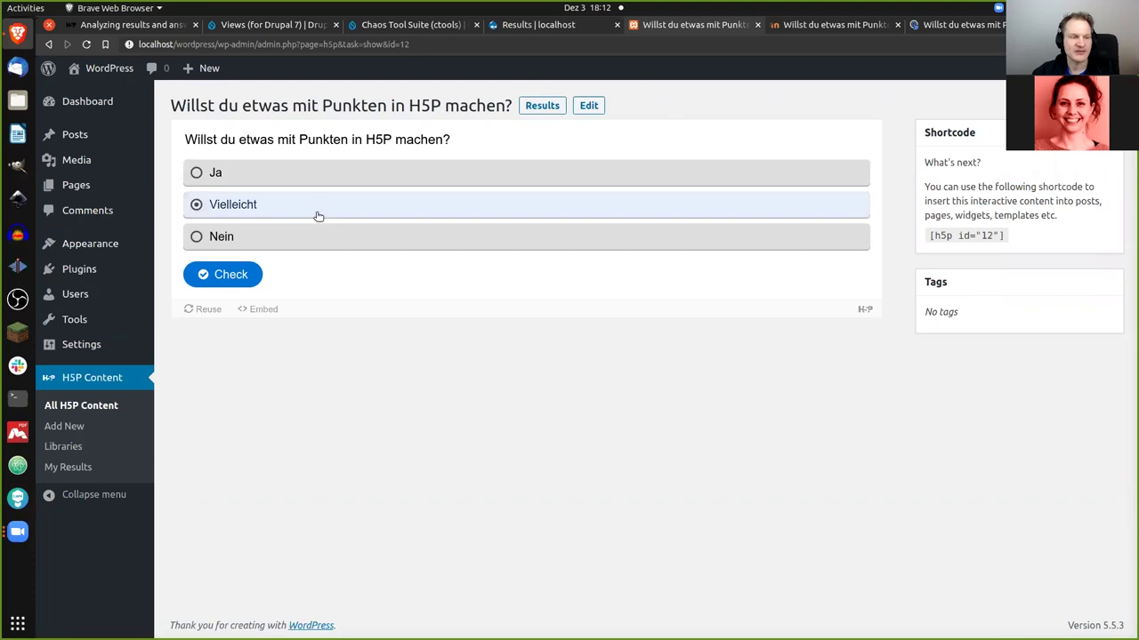
{"action": "left_click", "coordinate": [233, 279]}
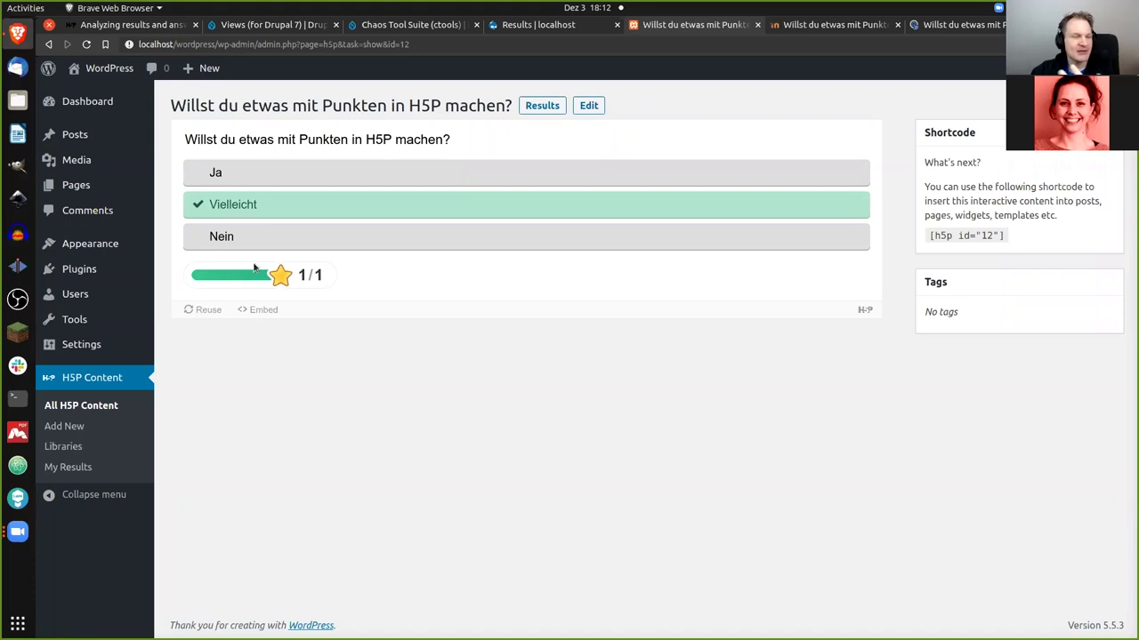
Step: View the WordPress question's results, and reach them again through the list of all H5P content
{"action": "left_click", "coordinate": [538, 107]}
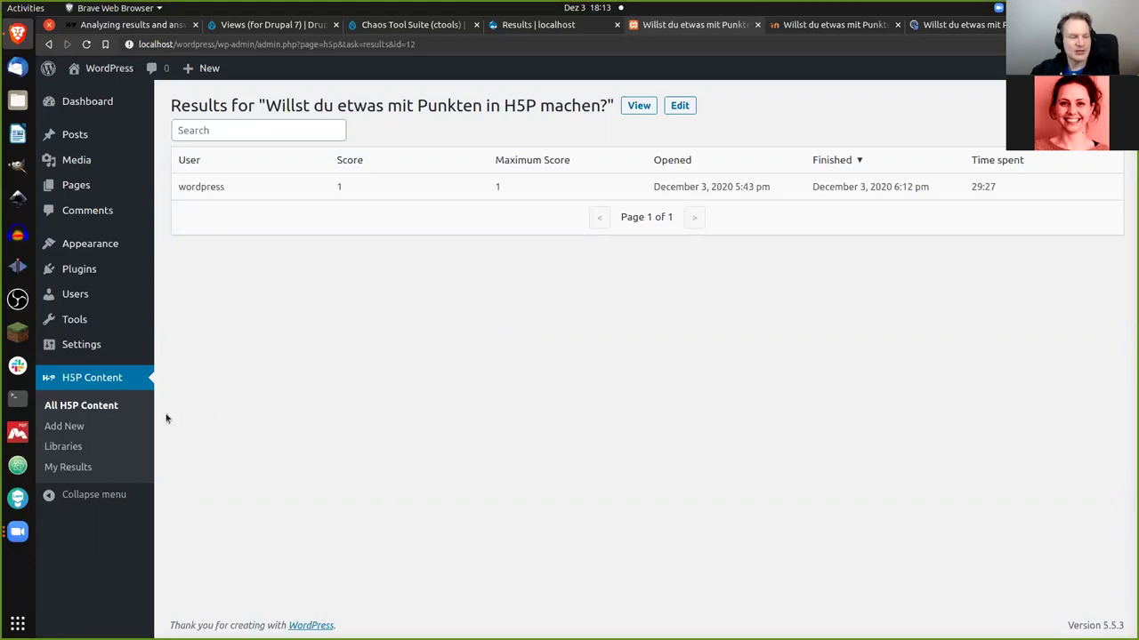
{"action": "left_click", "coordinate": [112, 411]}
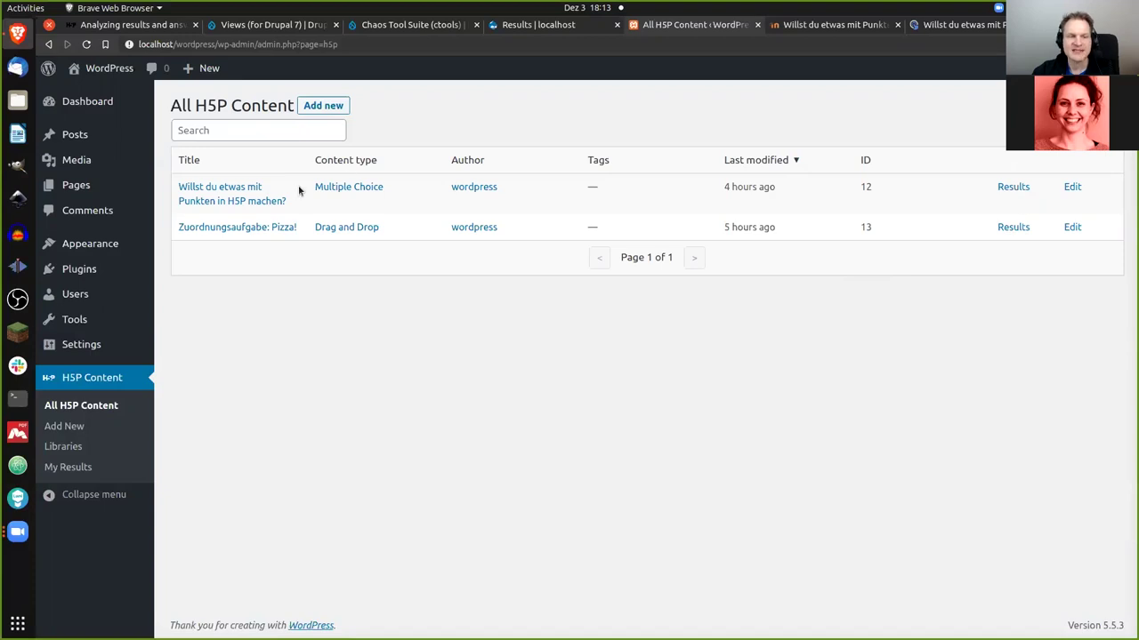
{"action": "left_click", "coordinate": [246, 189]}
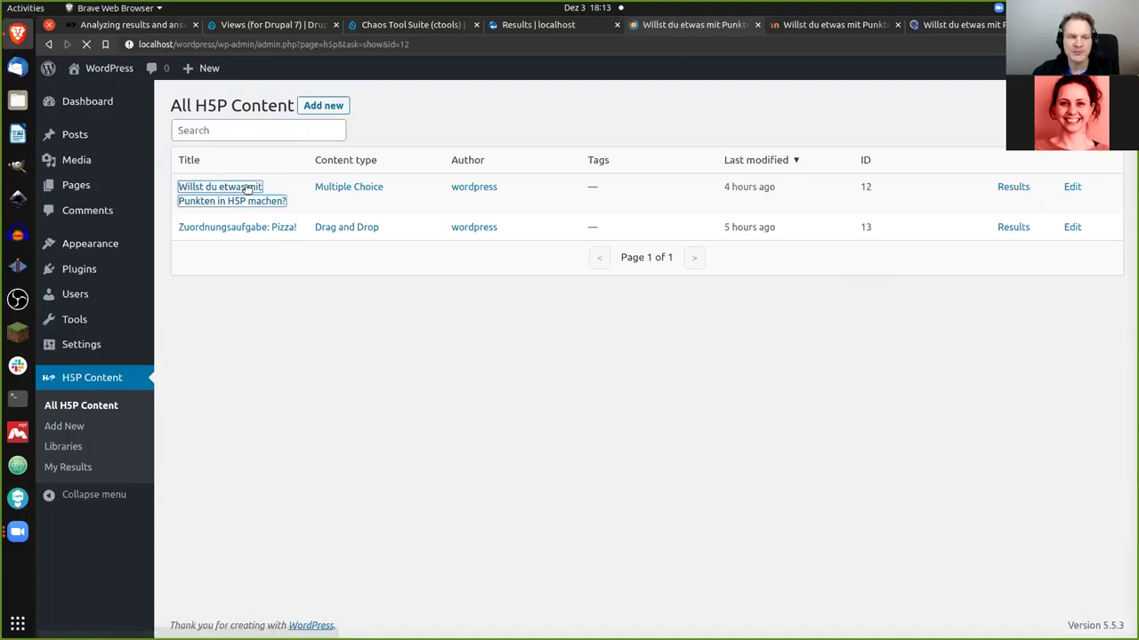
{"action": "left_click", "coordinate": [527, 106]}
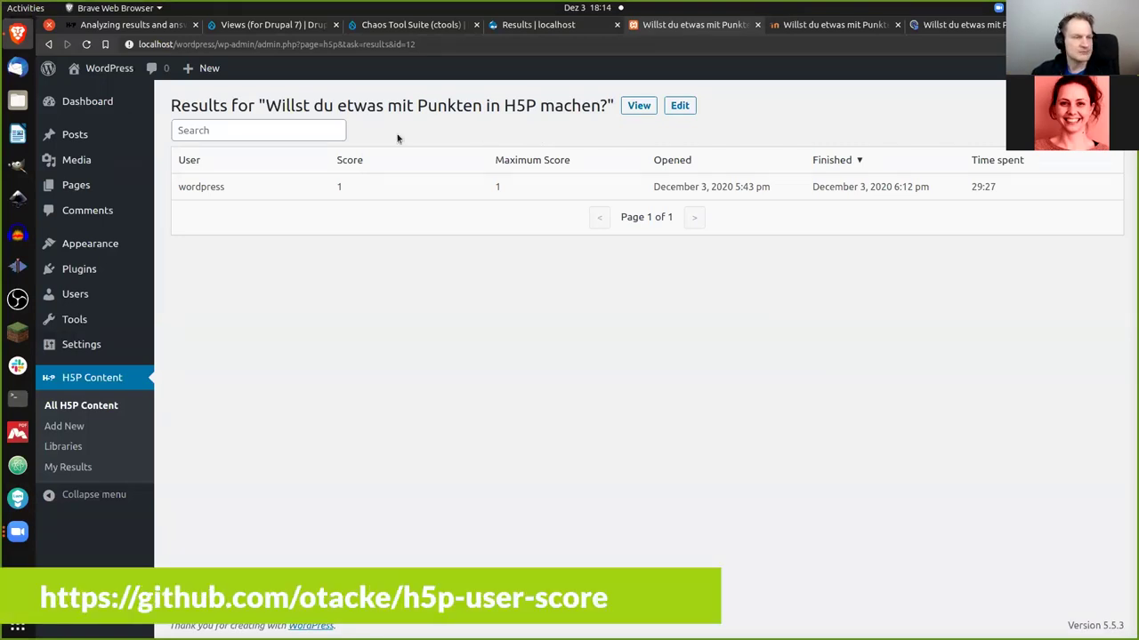
Step: Visit the WordPress site's front page, answer the embedded question with Nein and check the answer
{"action": "mouse_move", "coordinate": [158, 105]}
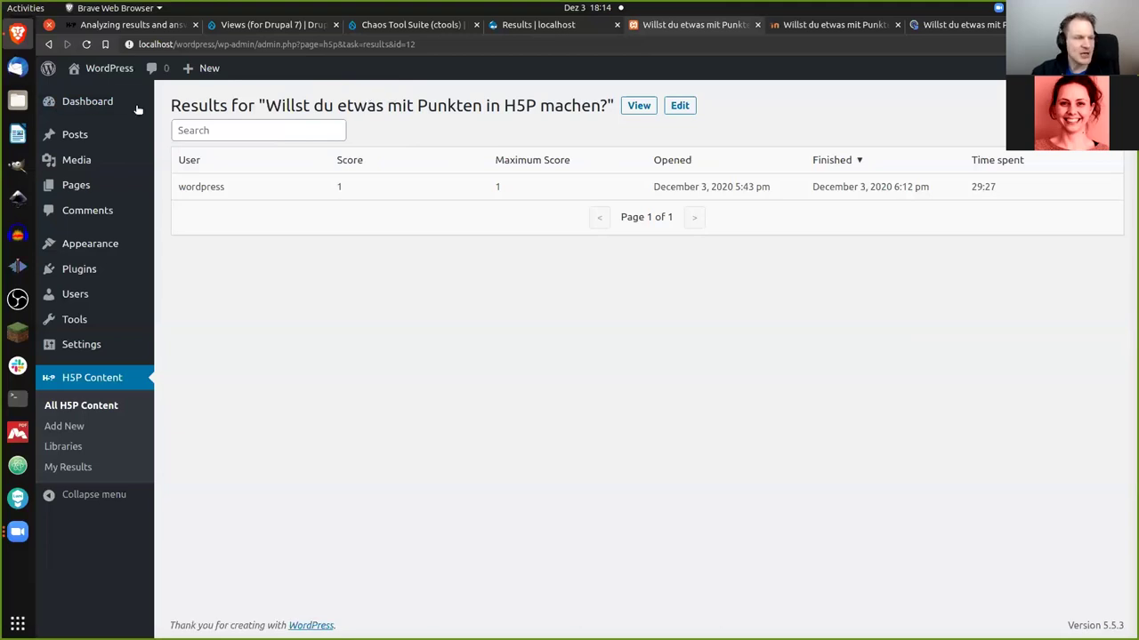
{"action": "left_click", "coordinate": [107, 70]}
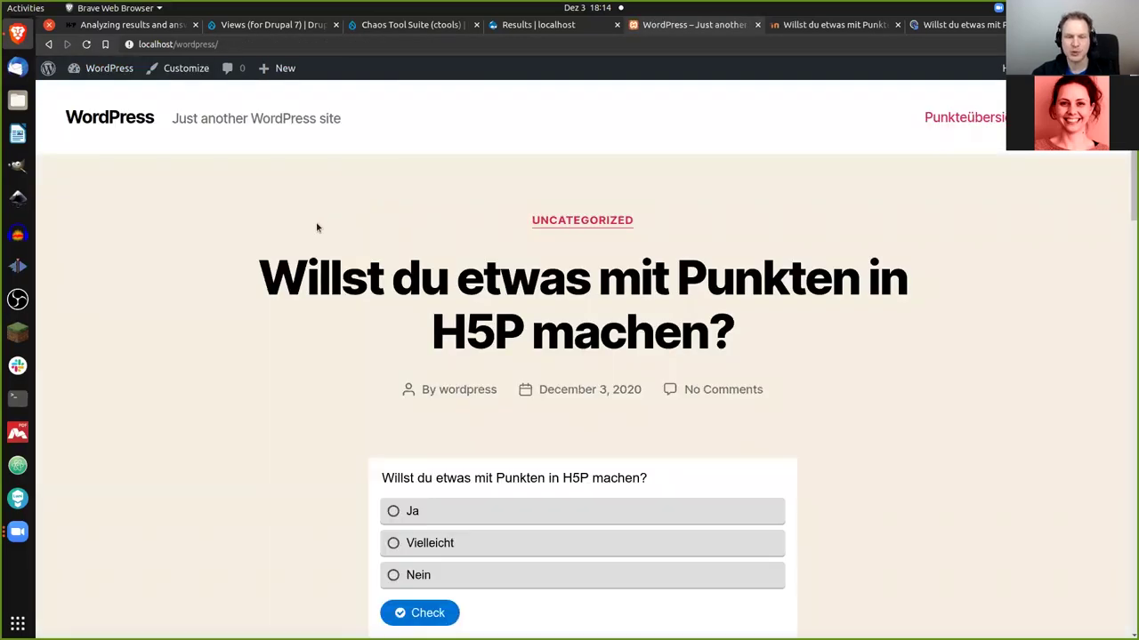
{"action": "scroll", "coordinate": [316, 228], "scroll_direction": "down", "scroll_amount": 1}
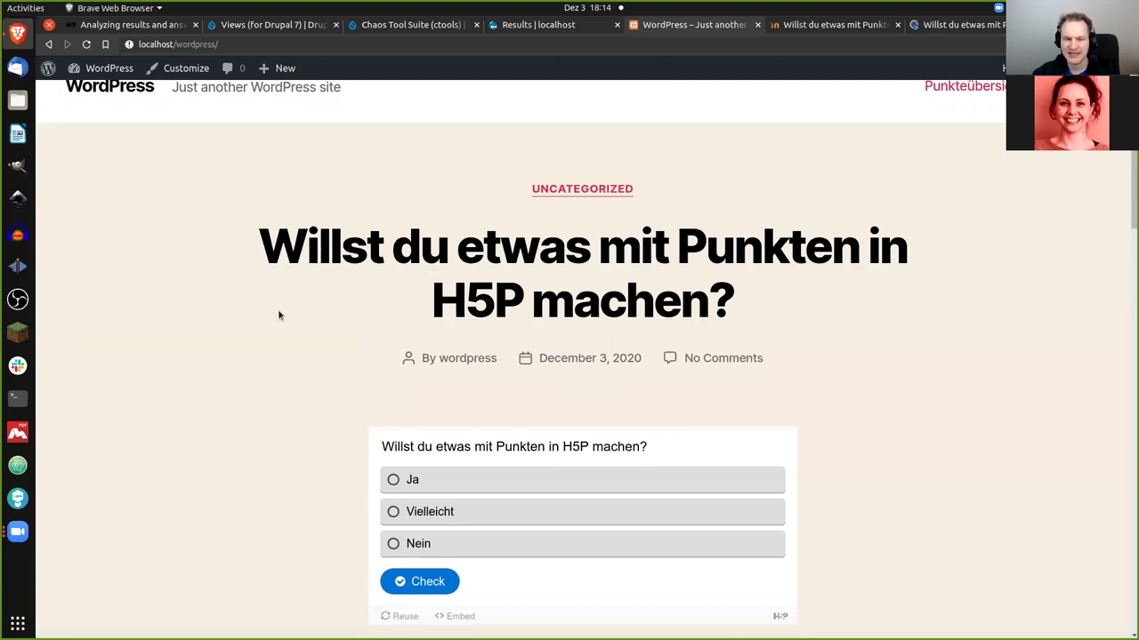
{"action": "scroll", "coordinate": [278, 315], "scroll_direction": "down", "scroll_amount": 2}
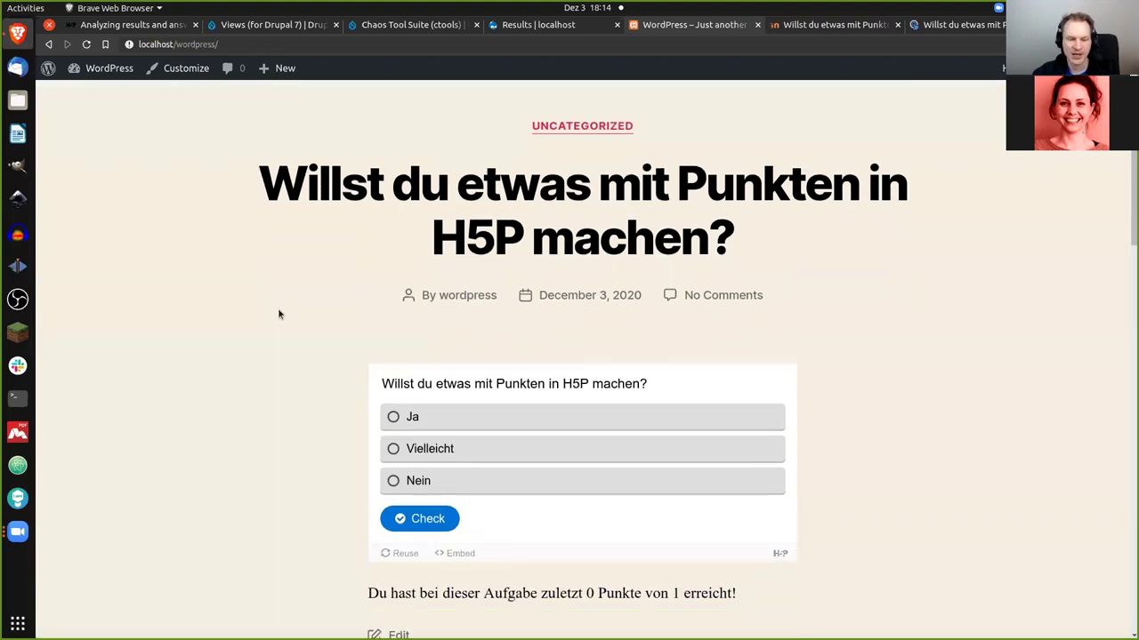
{"action": "scroll", "coordinate": [278, 314], "scroll_direction": "down", "scroll_amount": 1}
{"action": "scroll", "coordinate": [279, 314], "scroll_direction": "down", "scroll_amount": 1}
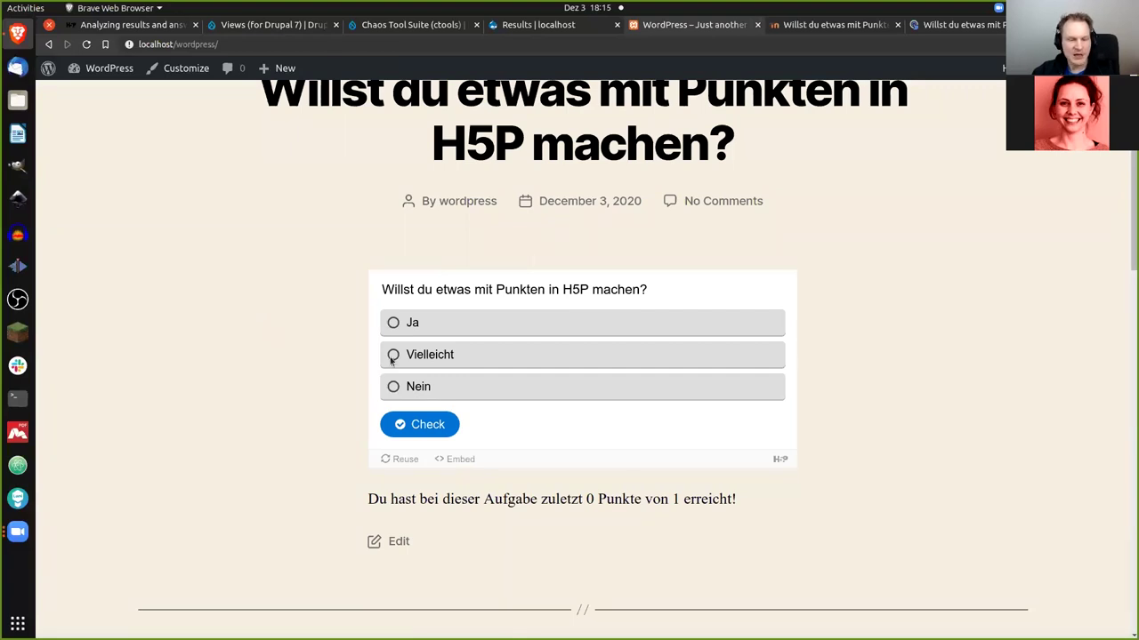
{"action": "left_click", "coordinate": [454, 393]}
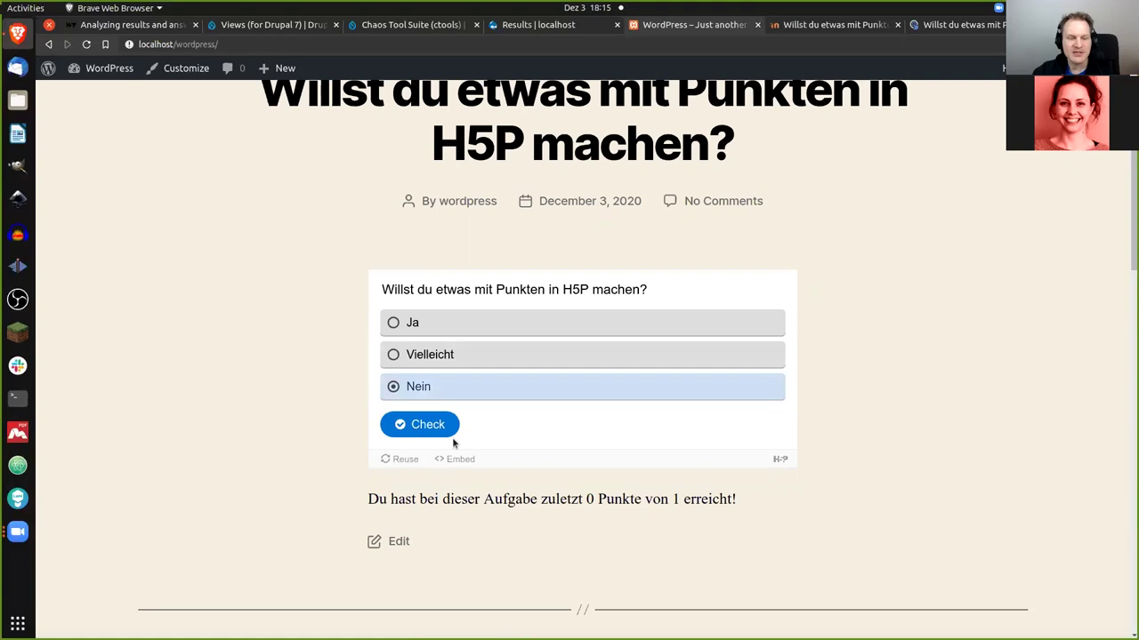
{"action": "left_click", "coordinate": [439, 427]}
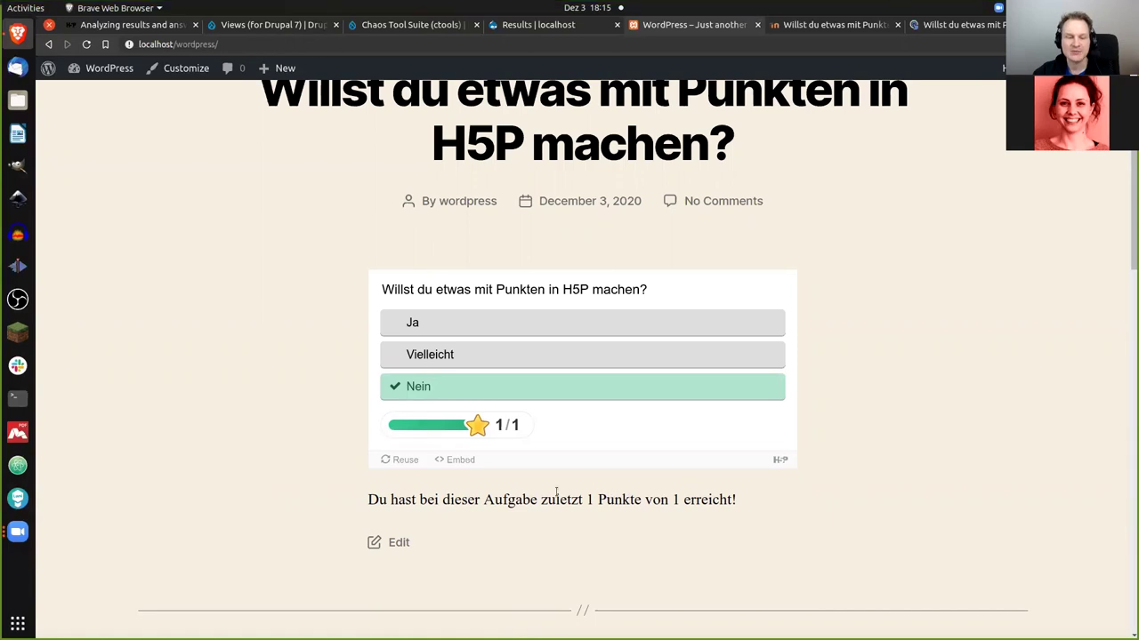
Step: Place the tomato and the chili on the pizza in the front page's ingredients task and check the answer
{"action": "scroll", "coordinate": [324, 444], "scroll_direction": "down", "scroll_amount": 1}
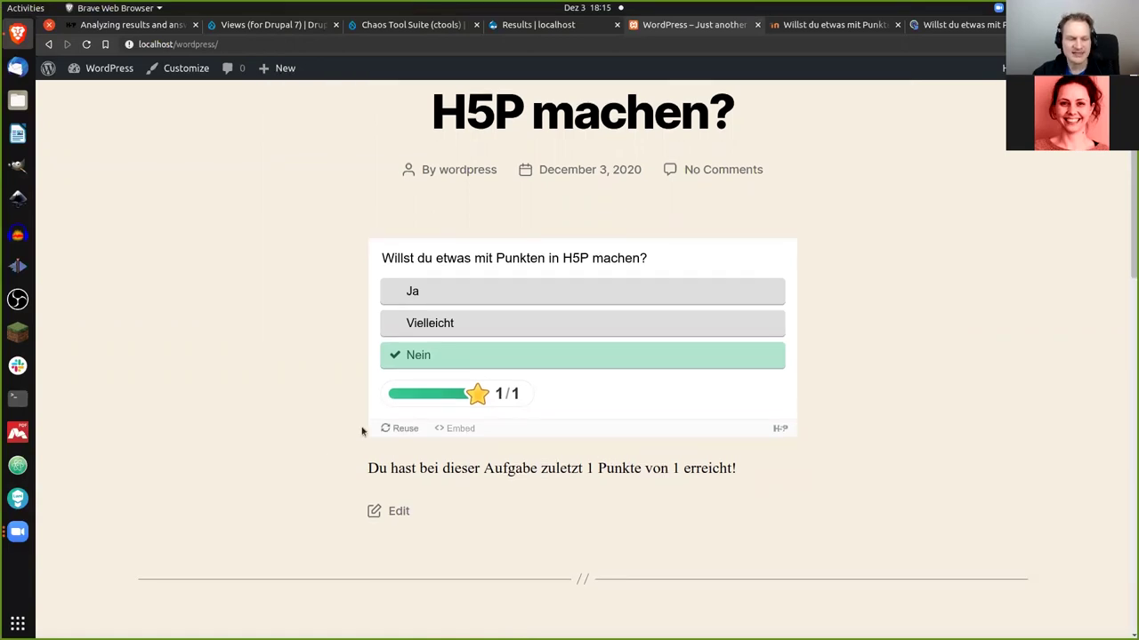
{"action": "scroll", "coordinate": [326, 404], "scroll_direction": "down", "scroll_amount": 4}
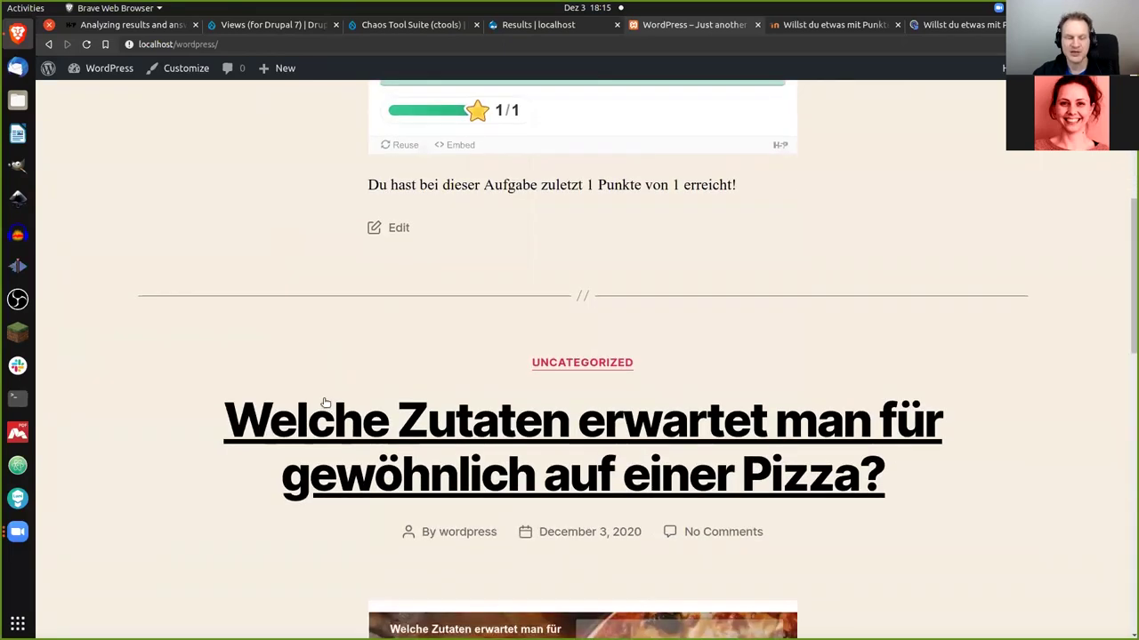
{"action": "scroll", "coordinate": [324, 400], "scroll_direction": "down", "scroll_amount": 5}
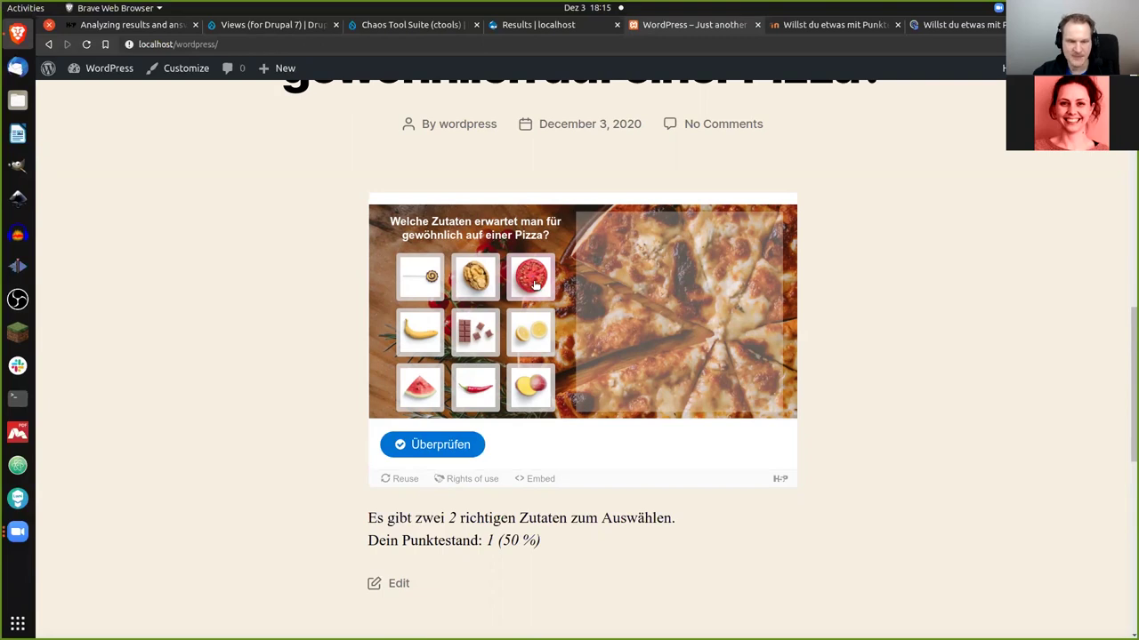
{"action": "left_click_drag", "start_coordinate": [530, 287], "coordinate": [650, 242]}
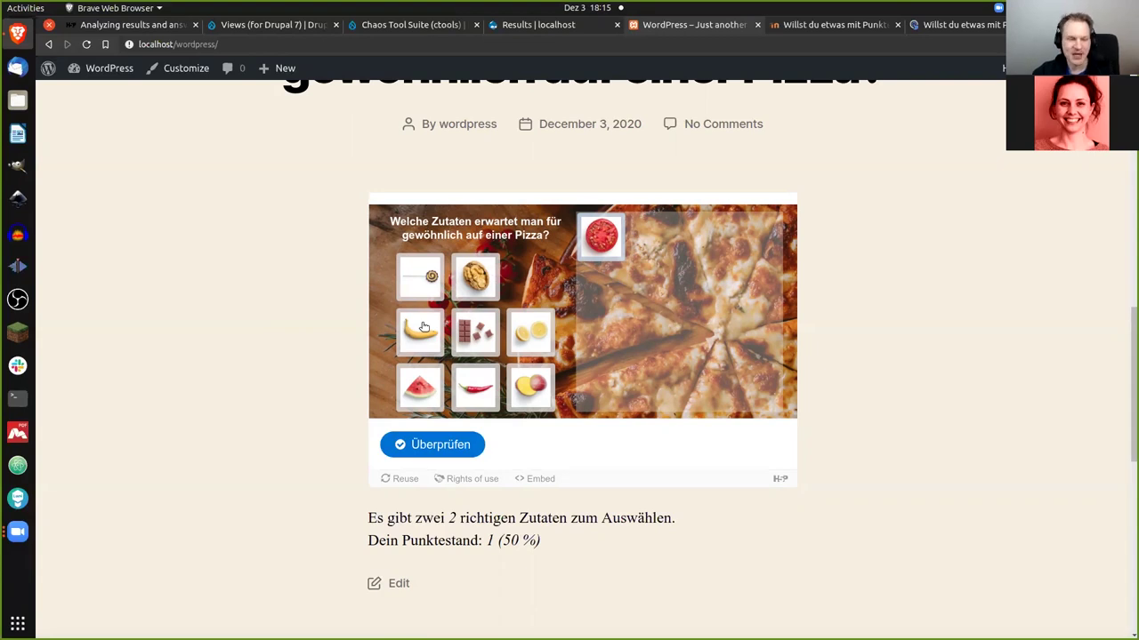
{"action": "left_click_drag", "start_coordinate": [476, 396], "coordinate": [710, 285]}
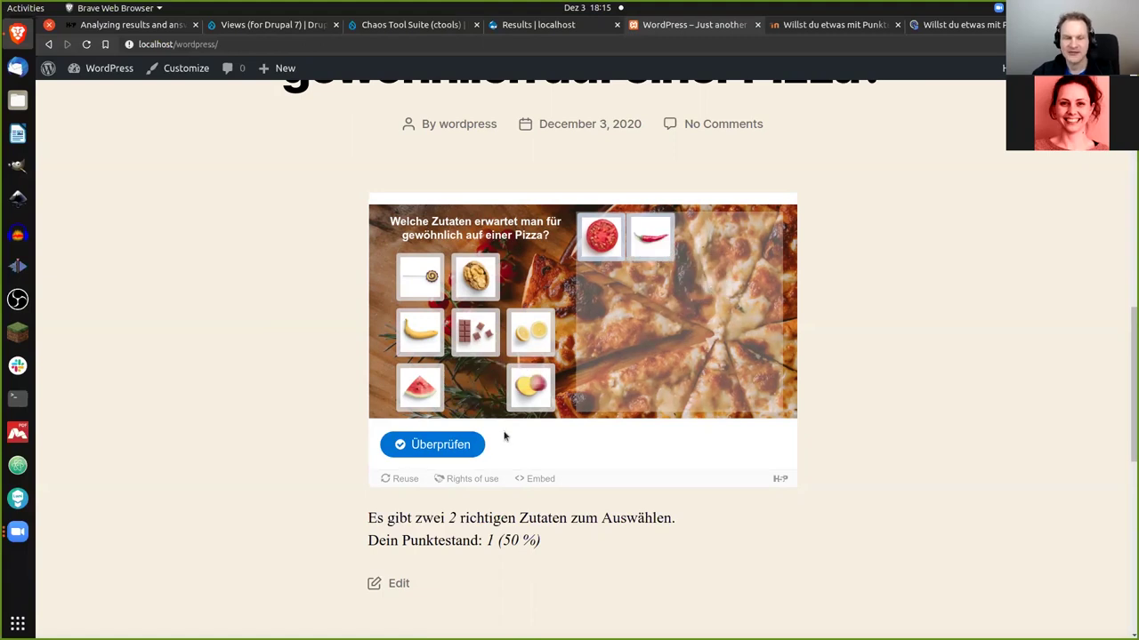
{"action": "left_click", "coordinate": [459, 447]}
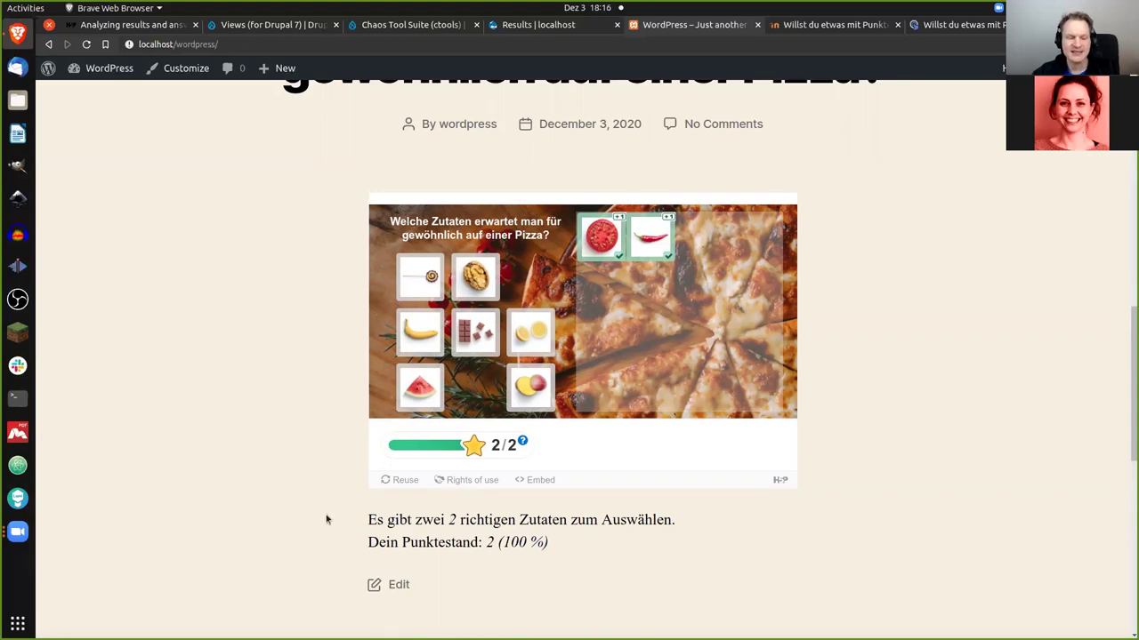
Step: Open the "Willst du etwas mit Punkten in H5P machen?" post for editing and examine its h5p and h5pScore shortcodes
{"action": "scroll", "coordinate": [326, 519], "scroll_direction": "up", "scroll_amount": 2}
{"action": "scroll", "coordinate": [326, 507], "scroll_direction": "up", "scroll_amount": 7}
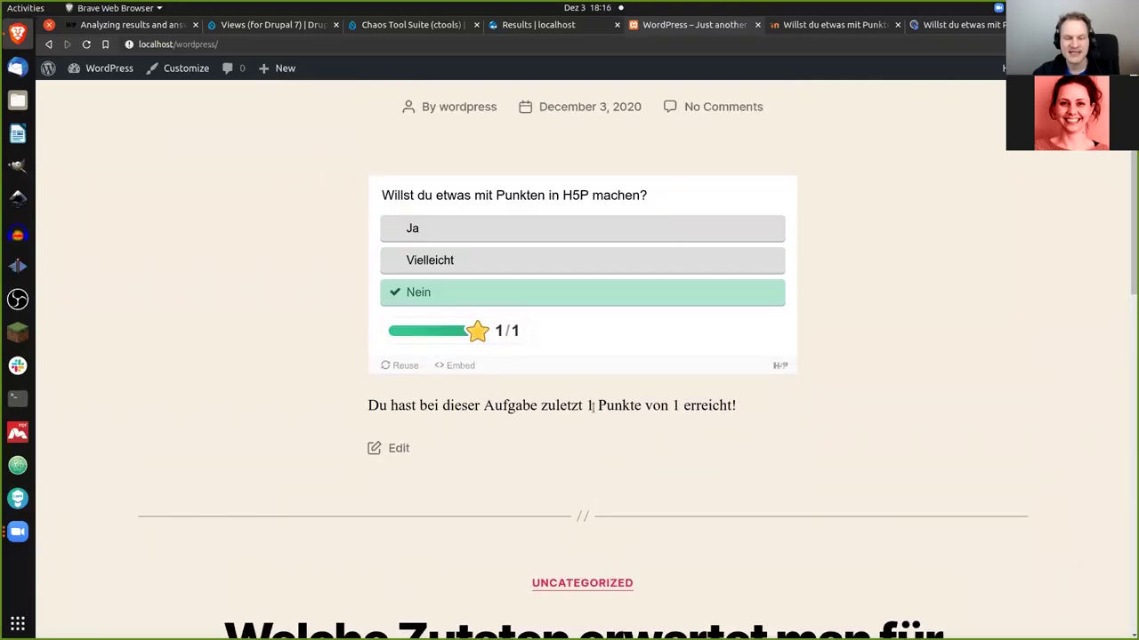
{"action": "double_click", "coordinate": [590, 406]}
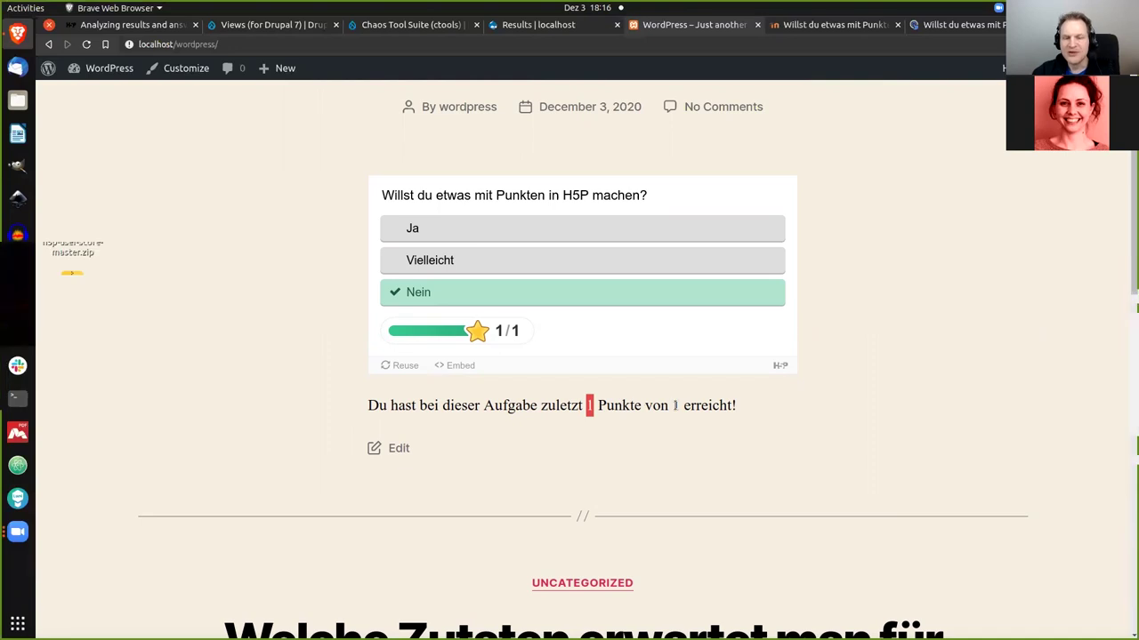
{"action": "left_click", "coordinate": [401, 450]}
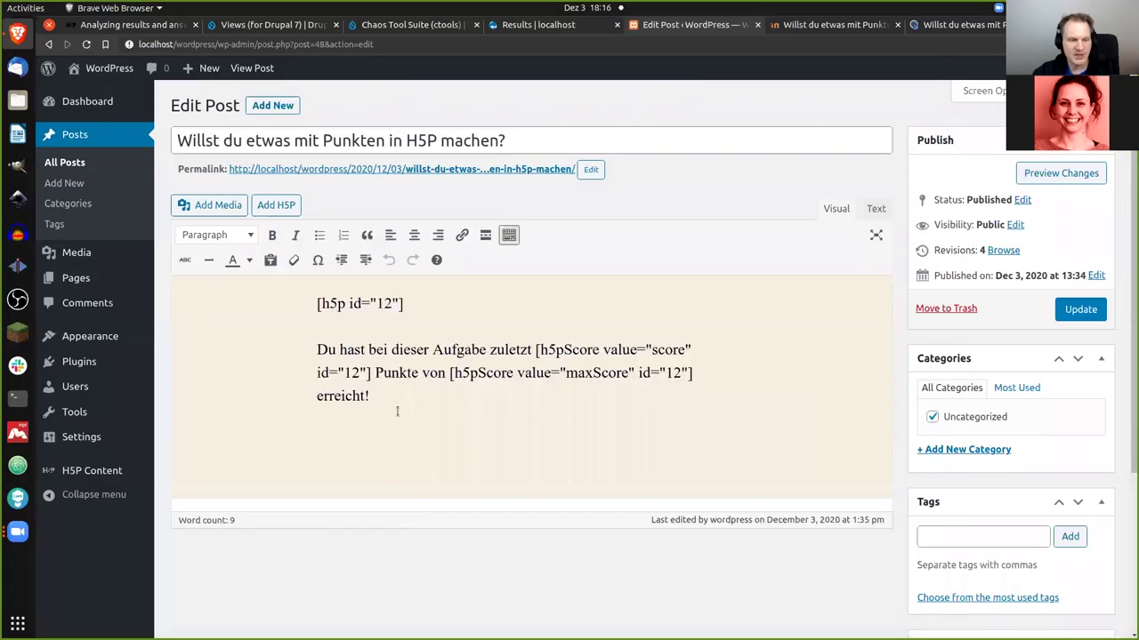
{"action": "left_click_drag", "start_coordinate": [314, 305], "coordinate": [408, 313]}
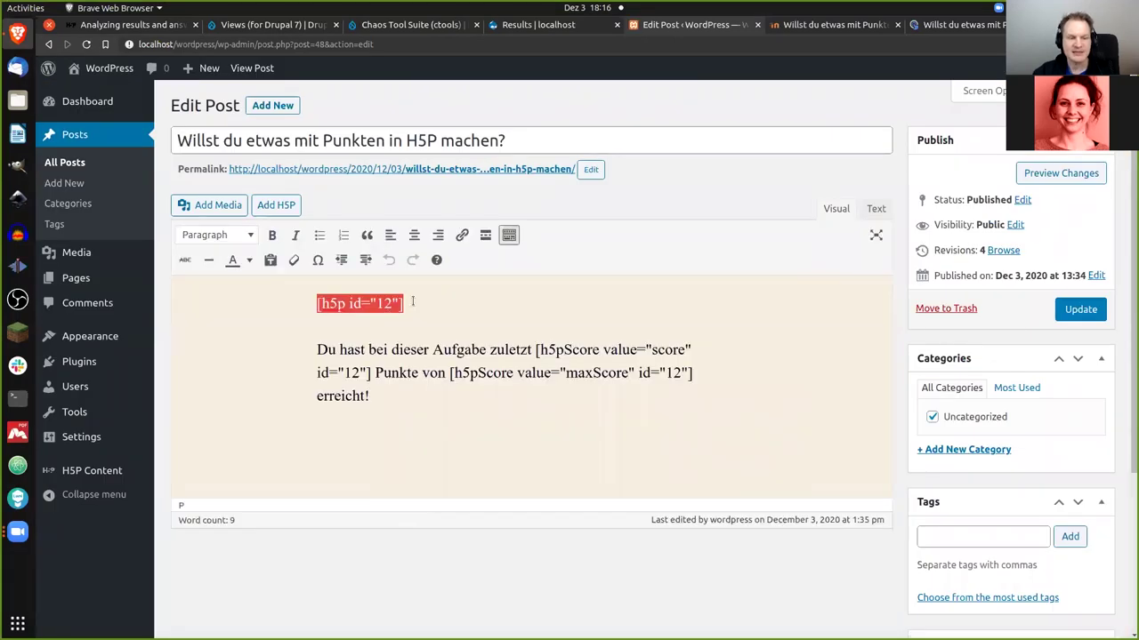
{"action": "left_click", "coordinate": [442, 302]}
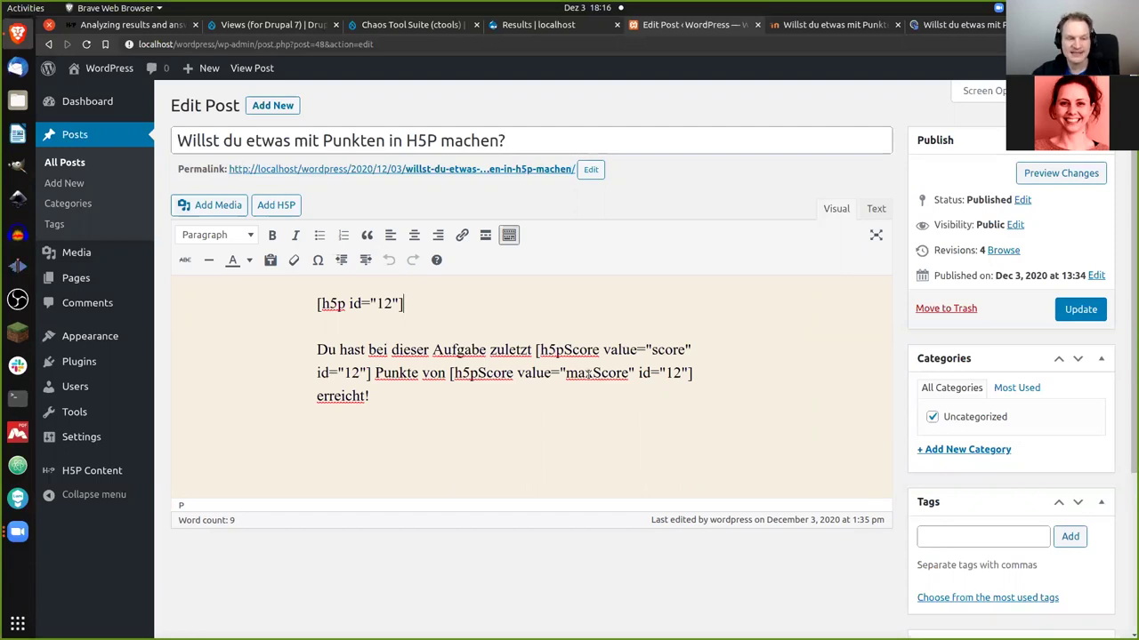
Step: Return to the public front page and reload it to view the question with its score sentence
{"action": "left_click", "coordinate": [126, 68]}
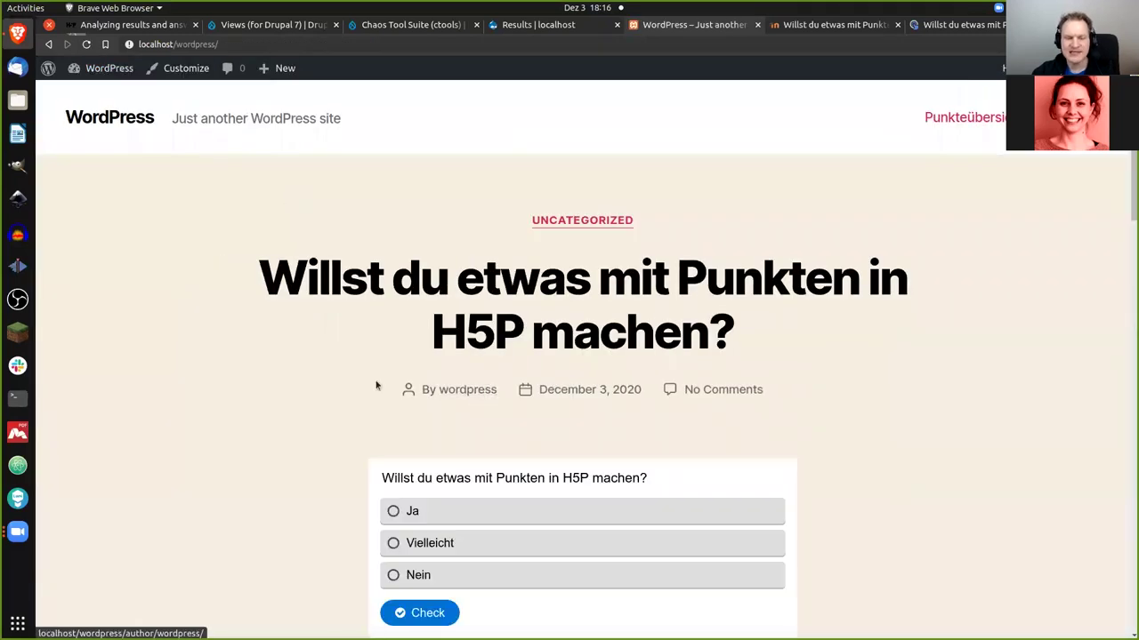
{"action": "scroll", "coordinate": [334, 385], "scroll_direction": "down", "scroll_amount": 2}
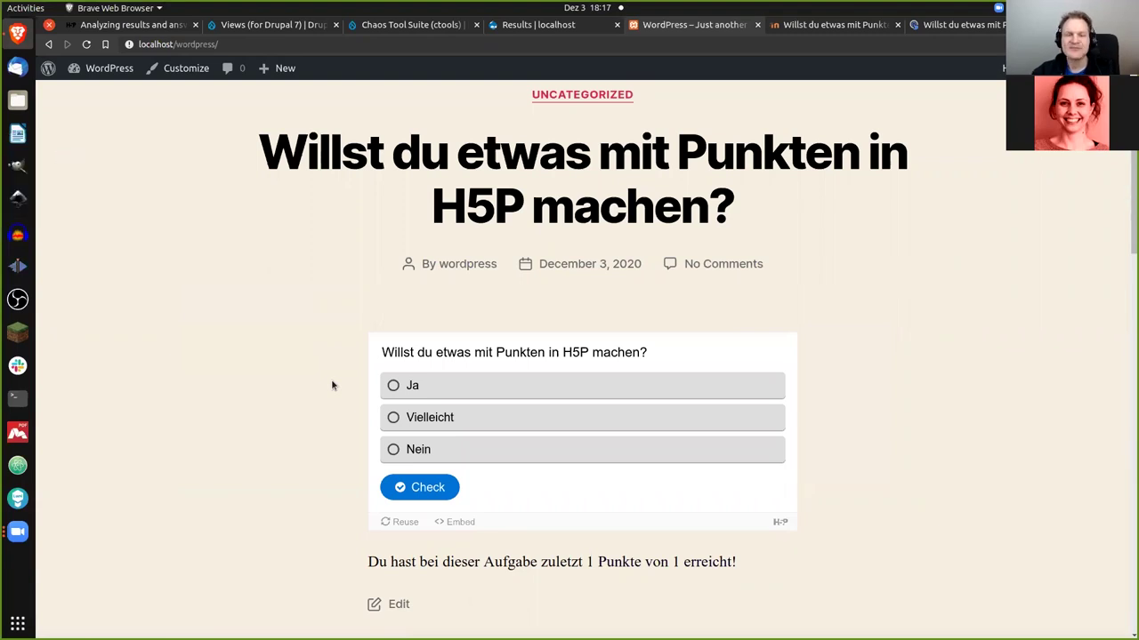
{"action": "key", "text": "F5"}
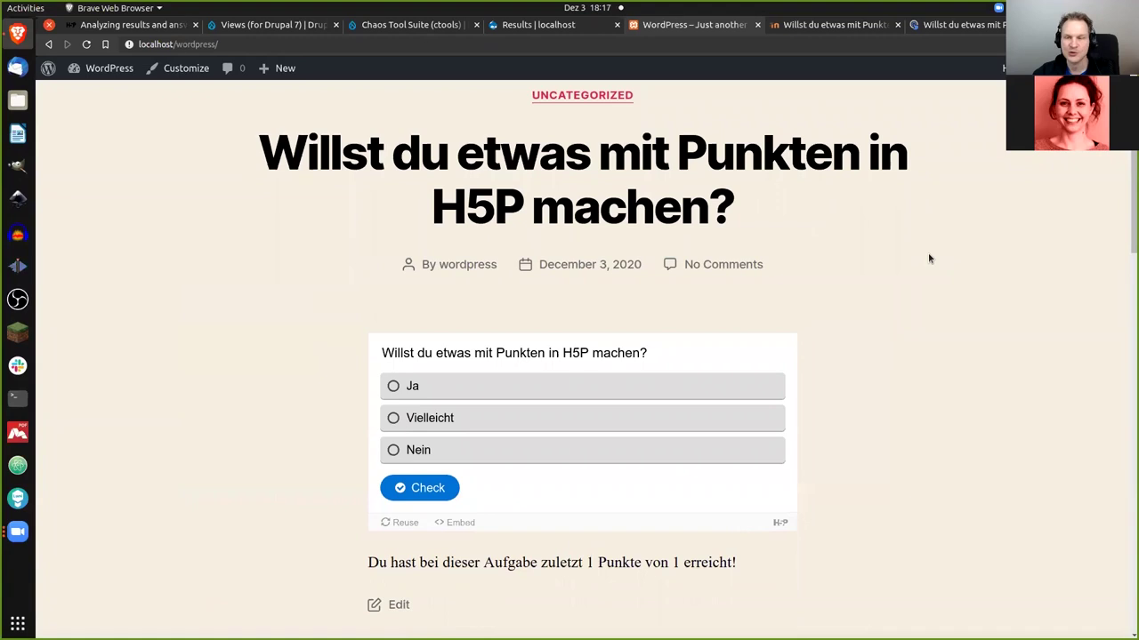
Step: View the Punkteübersicht page with its table of achieved and maximum points per task
{"action": "scroll", "coordinate": [930, 258], "scroll_direction": "up", "scroll_amount": 2}
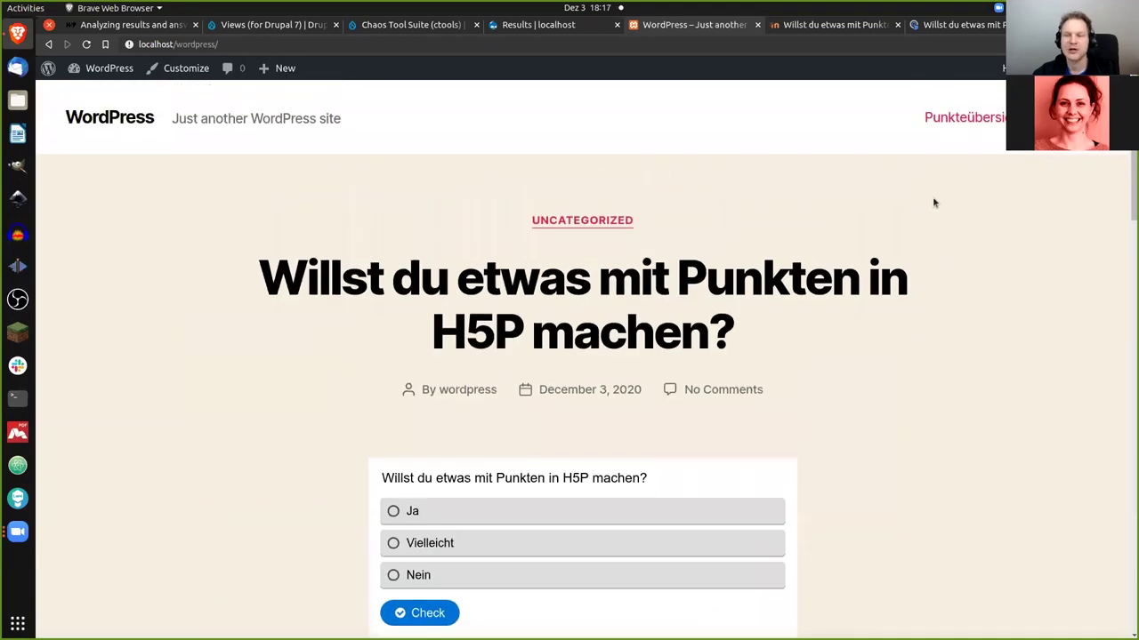
{"action": "left_click", "coordinate": [984, 120]}
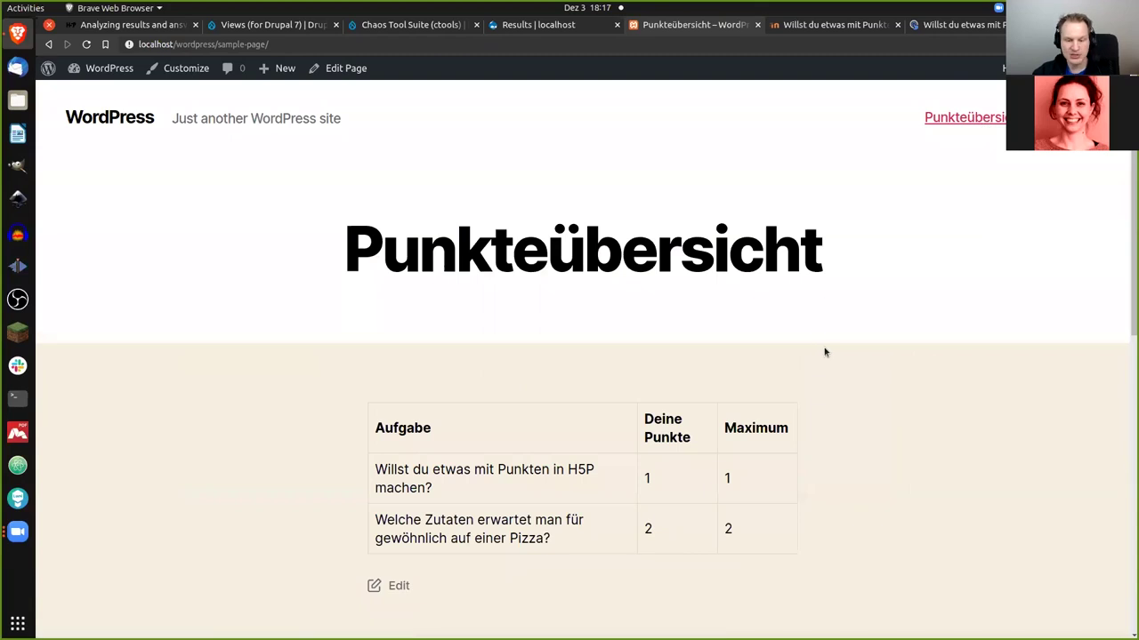
{"action": "scroll", "coordinate": [822, 352], "scroll_direction": "down", "scroll_amount": 1}
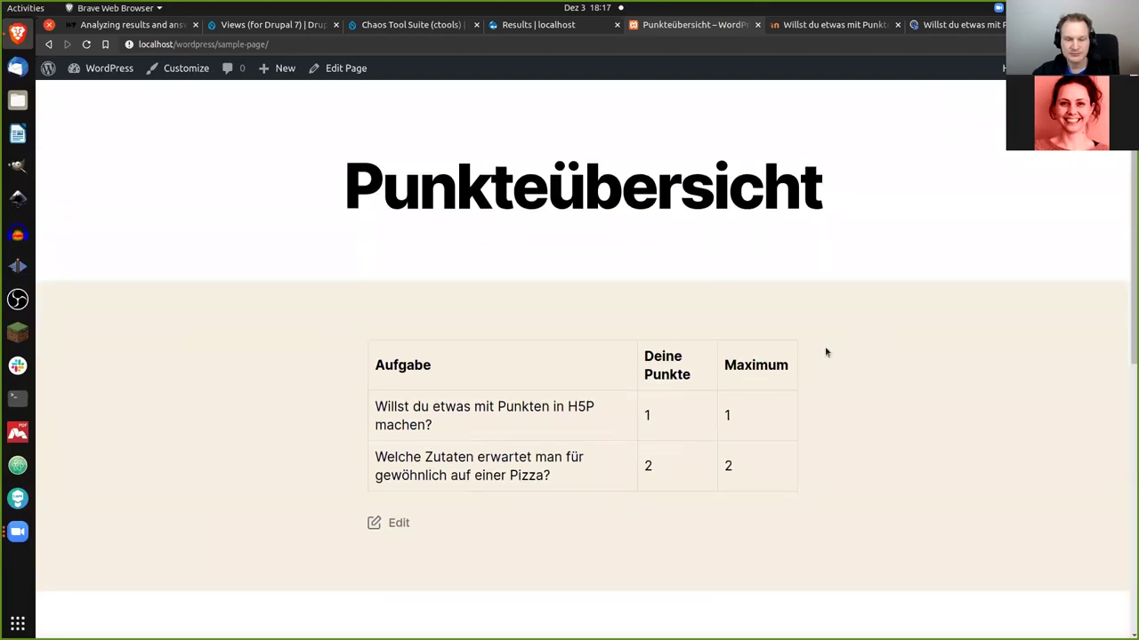
{"action": "scroll", "coordinate": [772, 281], "scroll_direction": "up", "scroll_amount": 1}
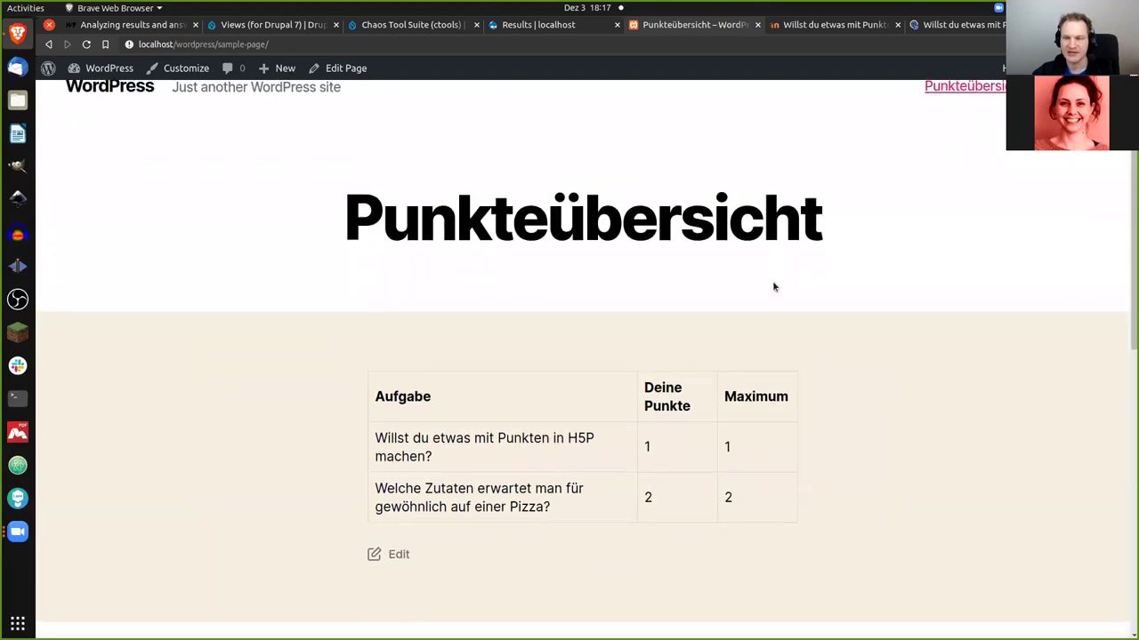
{"action": "scroll", "coordinate": [752, 325], "scroll_direction": "down", "scroll_amount": 1}
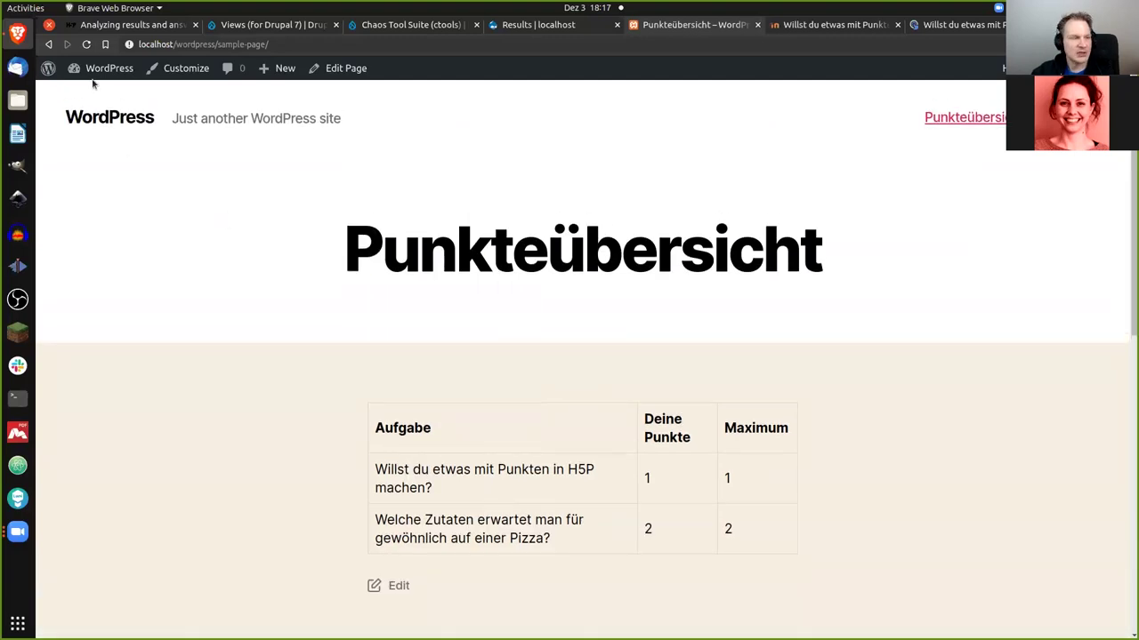
Step: Return to the front page, check the question without choosing an answer and view the Punkteübersicht again
{"action": "left_click", "coordinate": [49, 46]}
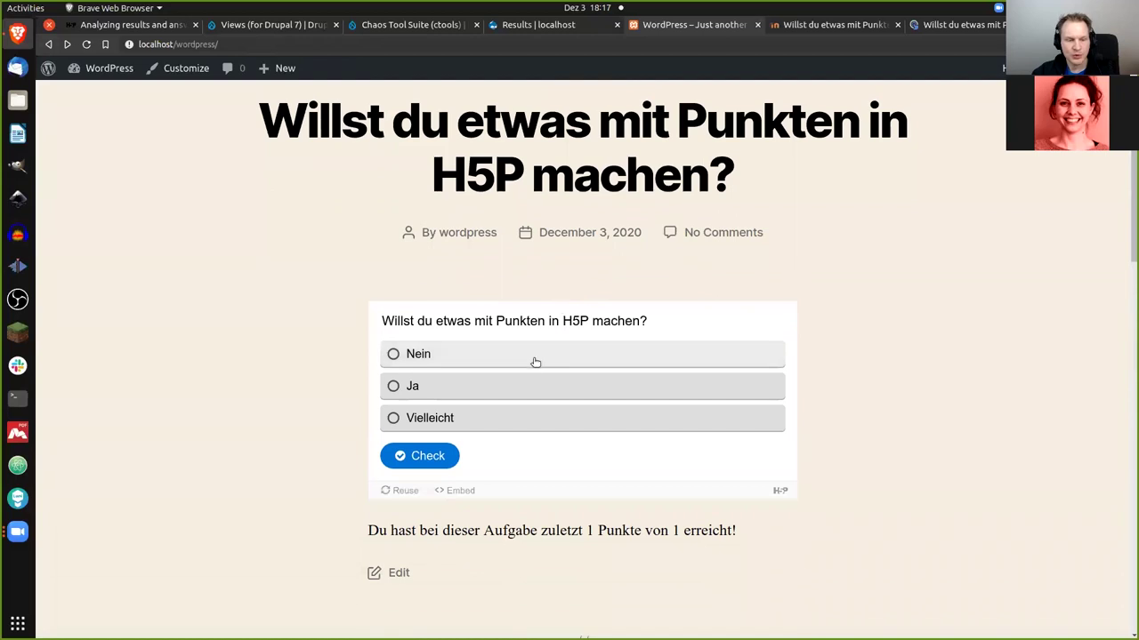
{"action": "left_click", "coordinate": [400, 457]}
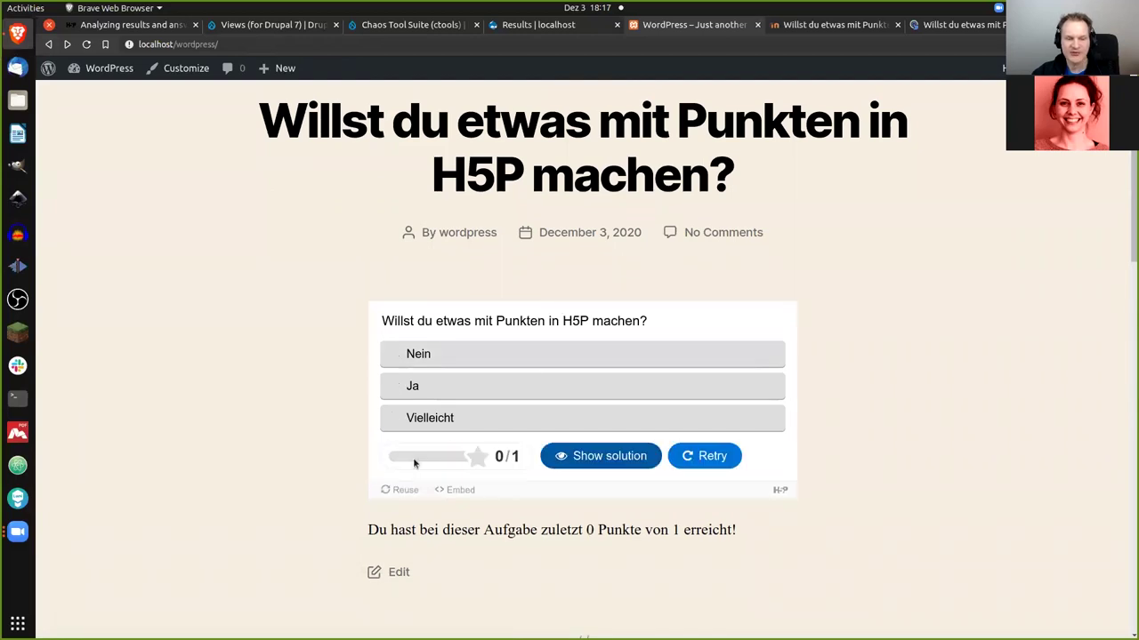
{"action": "scroll", "coordinate": [824, 285], "scroll_direction": "up", "scroll_amount": 3}
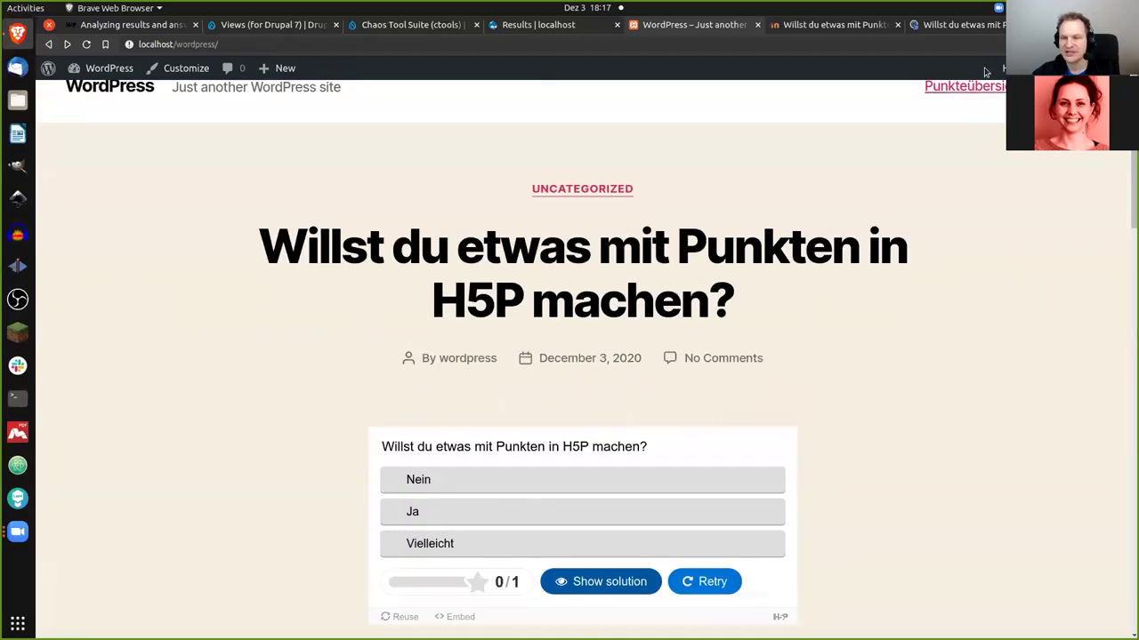
{"action": "left_click", "coordinate": [983, 88]}
{"action": "scroll", "coordinate": [488, 338], "scroll_direction": "down", "scroll_amount": 3}
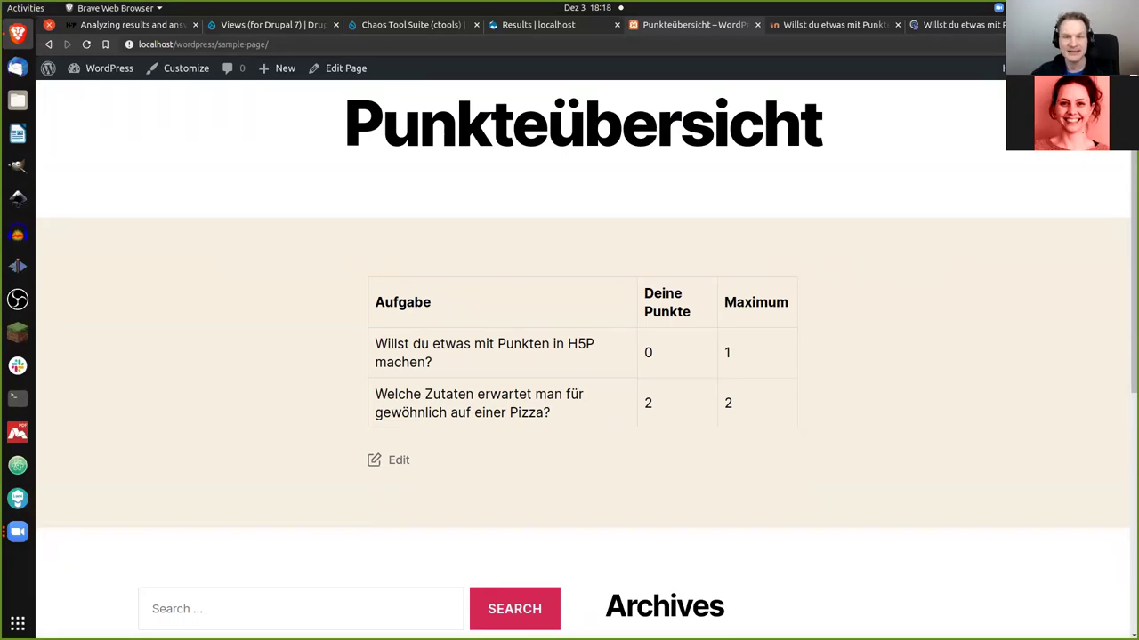
Step: Log out of WordPress and view the front page's question and score sentence as a visitor
{"action": "mouse_move", "coordinate": [1005, 68]}
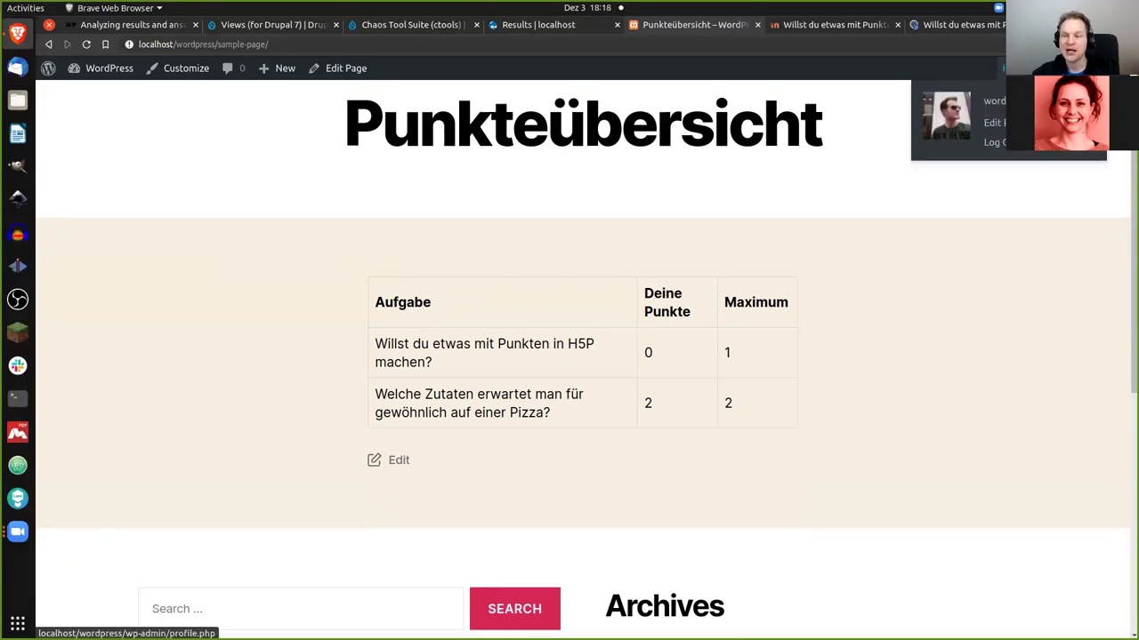
{"action": "left_click", "coordinate": [994, 142]}
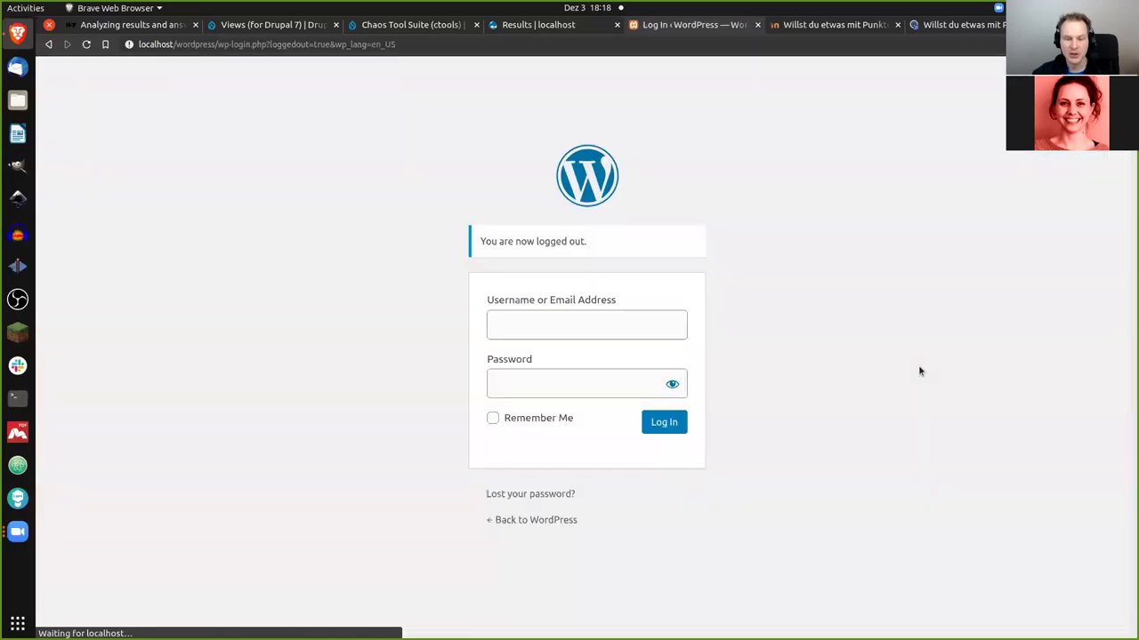
{"action": "left_click", "coordinate": [545, 520]}
{"action": "scroll", "coordinate": [844, 313], "scroll_direction": "down", "scroll_amount": 3}
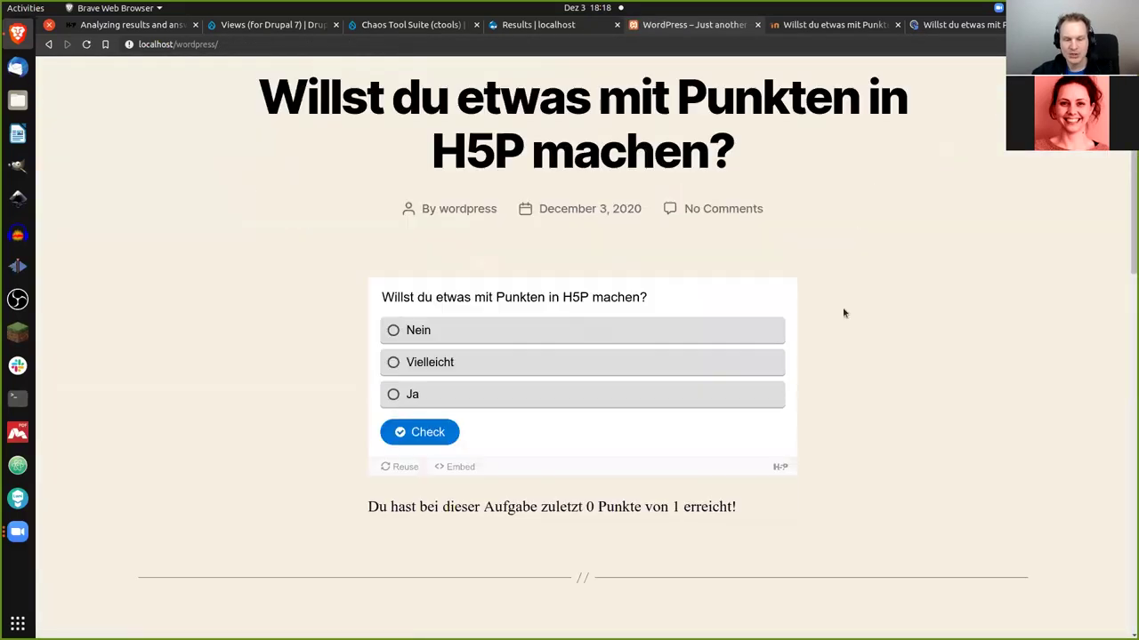
Step: View the Punkteübersicht table while logged out and reload the page
{"action": "scroll", "coordinate": [844, 313], "scroll_direction": "up", "scroll_amount": 3}
{"action": "left_click", "coordinate": [958, 98]}
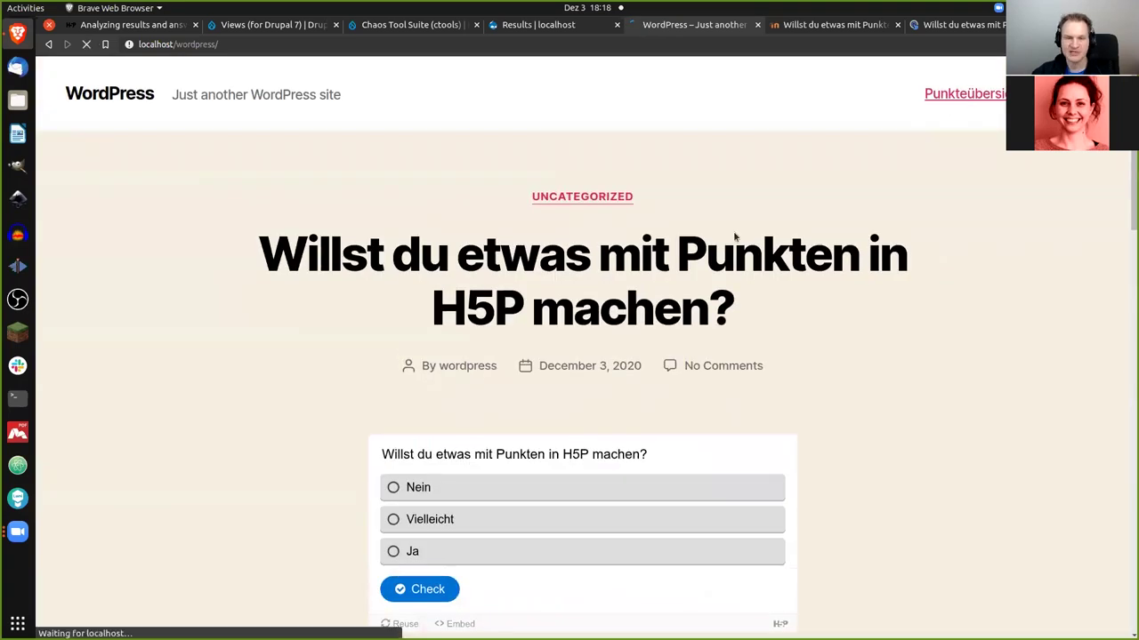
{"action": "scroll", "coordinate": [385, 255], "scroll_direction": "down", "scroll_amount": 2}
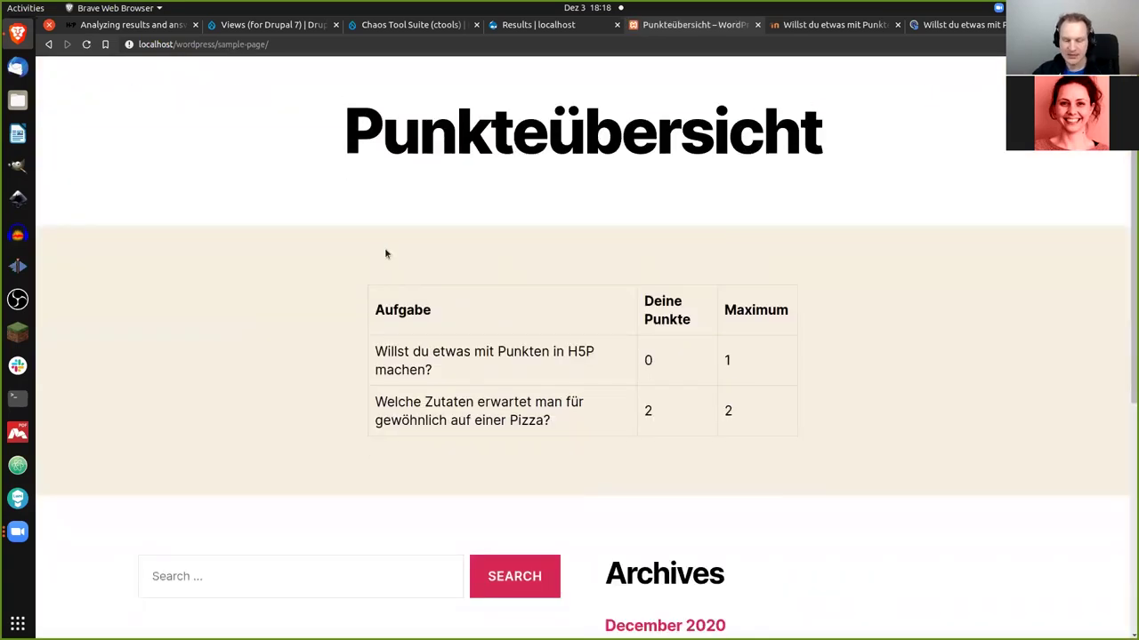
{"action": "key", "text": "F5"}
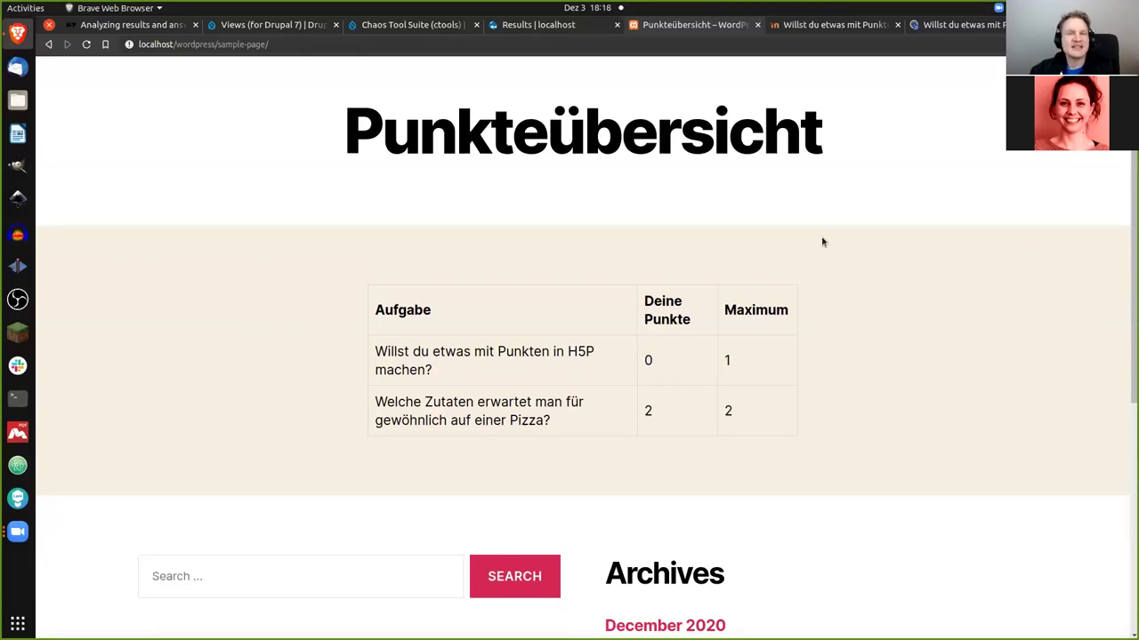
Step: Switch to the question in Moodle's Test Course, answer it with Ja and check the answer
{"action": "left_click", "coordinate": [836, 25]}
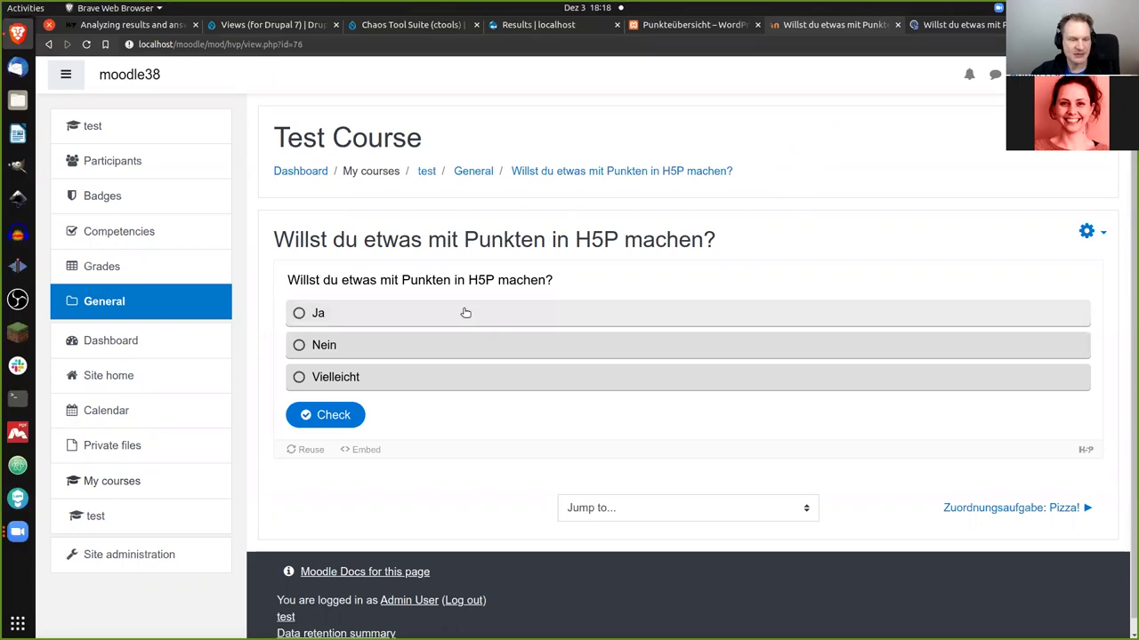
{"action": "left_click", "coordinate": [409, 320]}
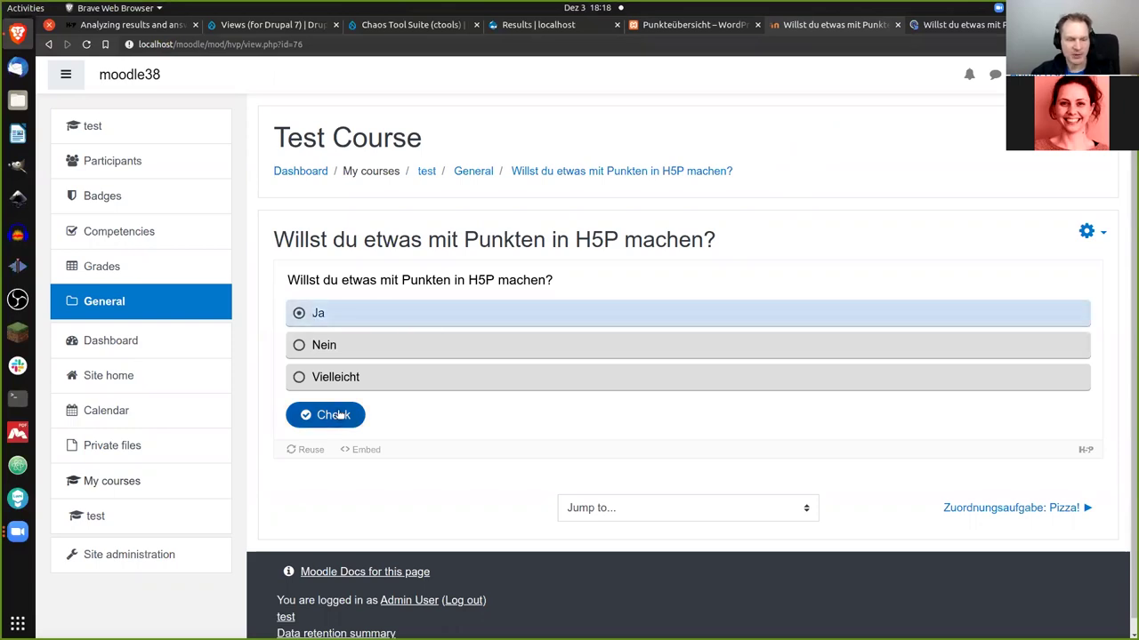
{"action": "left_click", "coordinate": [341, 416]}
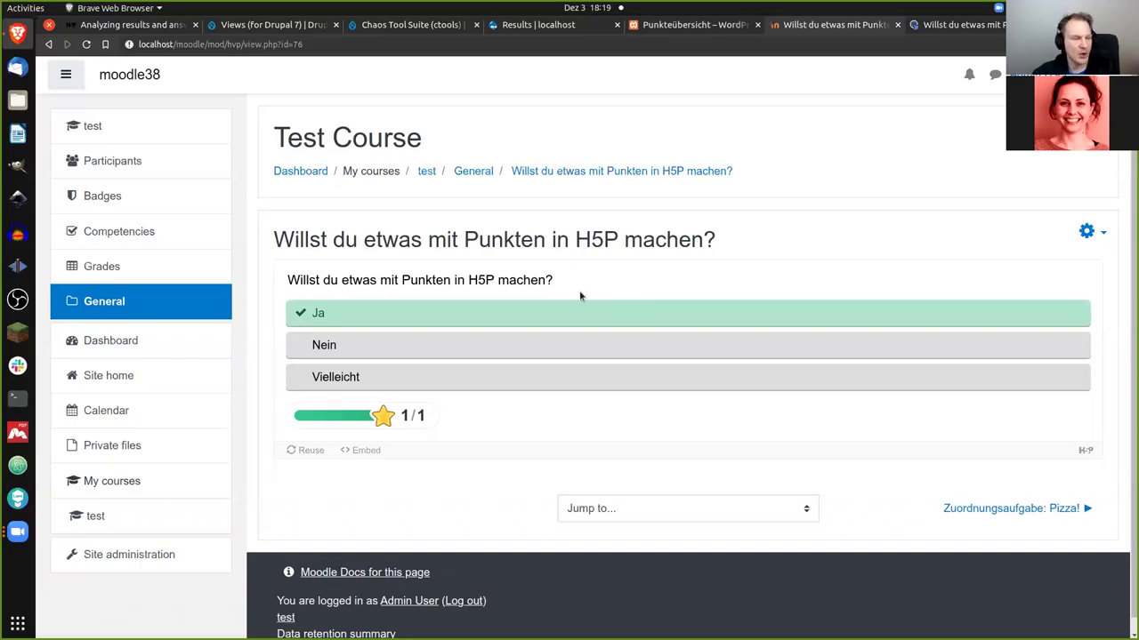
Step: View the Test Course's grader report with the participants' grades for both H5P activities
{"action": "left_click", "coordinate": [108, 269]}
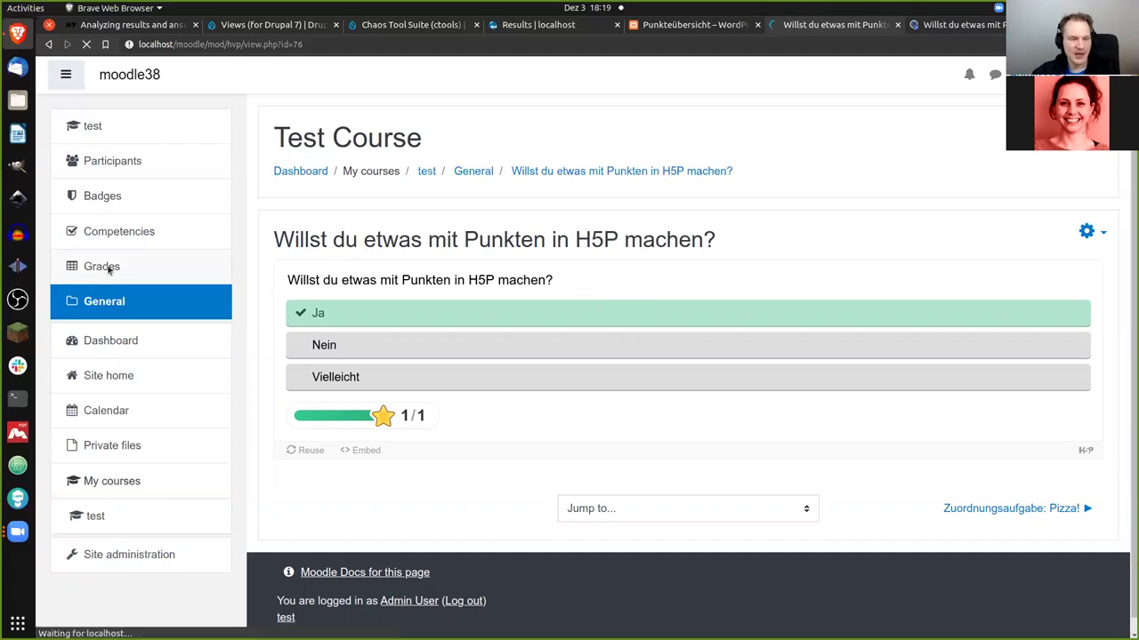
{"action": "scroll", "coordinate": [626, 229], "scroll_direction": "down", "scroll_amount": 1}
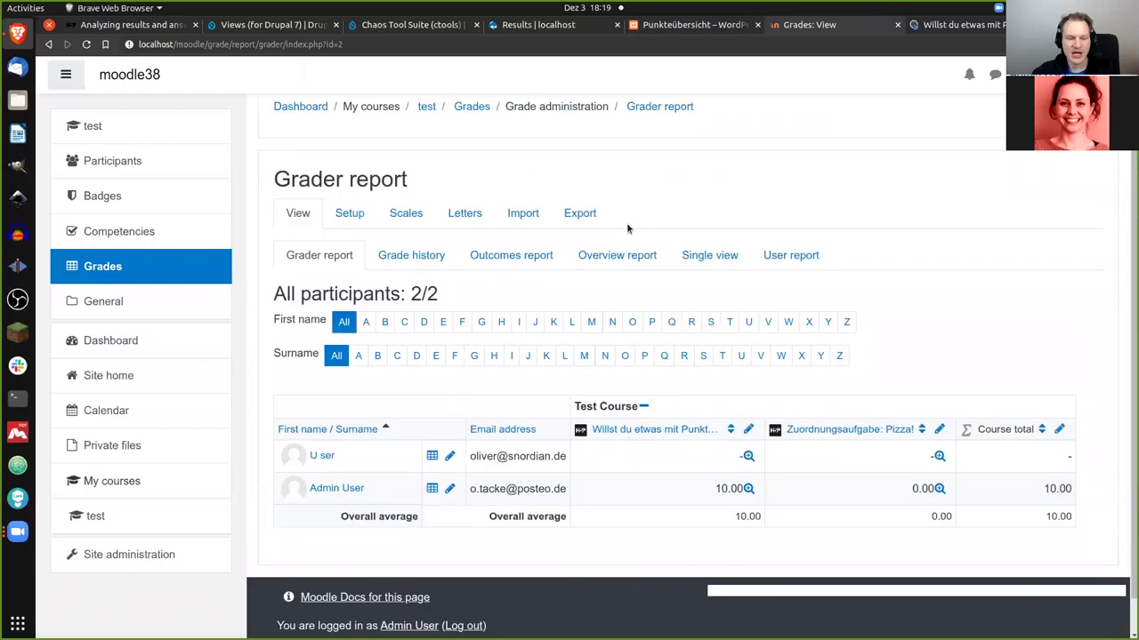
{"action": "scroll", "coordinate": [626, 229], "scroll_direction": "down", "scroll_amount": 1}
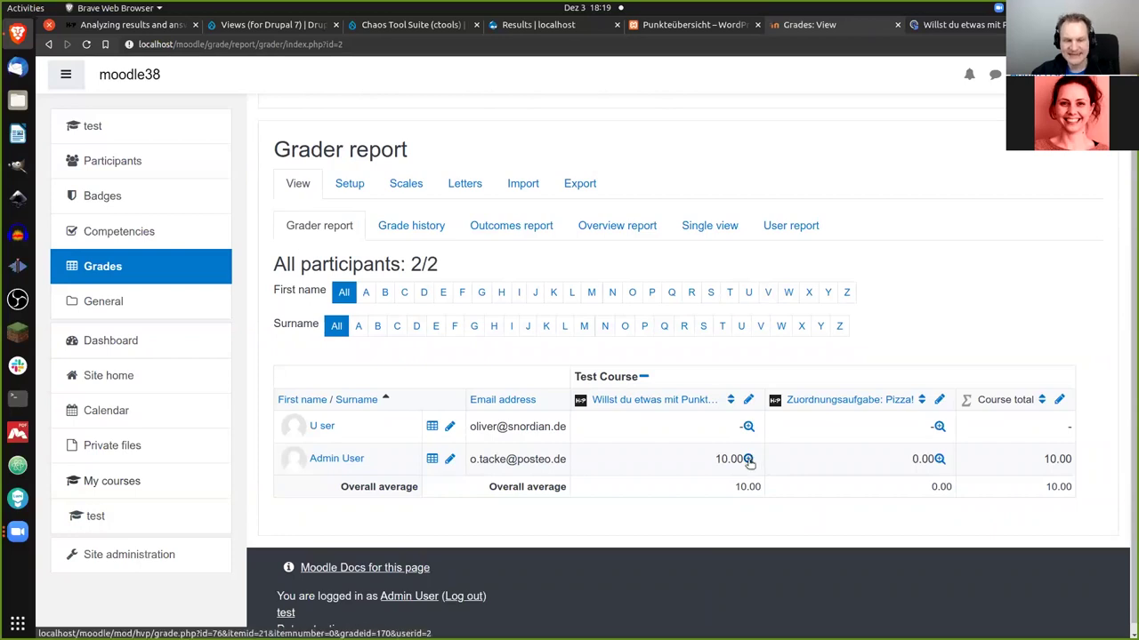
Step: Review Admin User's submitted answer to the Willst du etwas mit Punkten question, and return to the grader report
{"action": "left_click", "coordinate": [748, 458]}
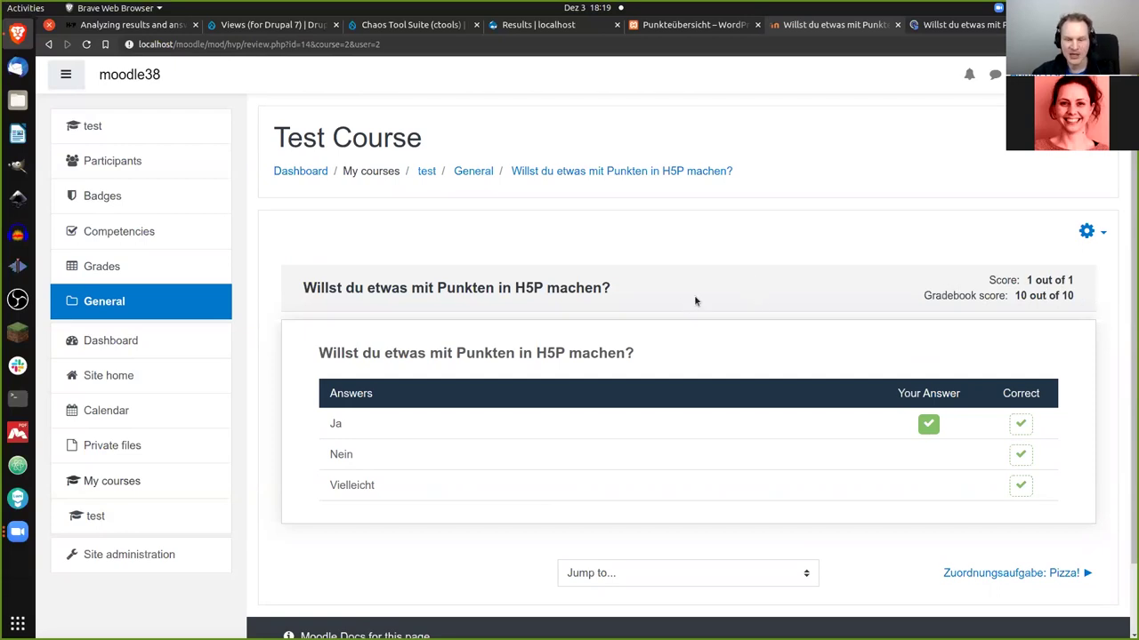
{"action": "scroll", "coordinate": [693, 295], "scroll_direction": "down", "scroll_amount": 1}
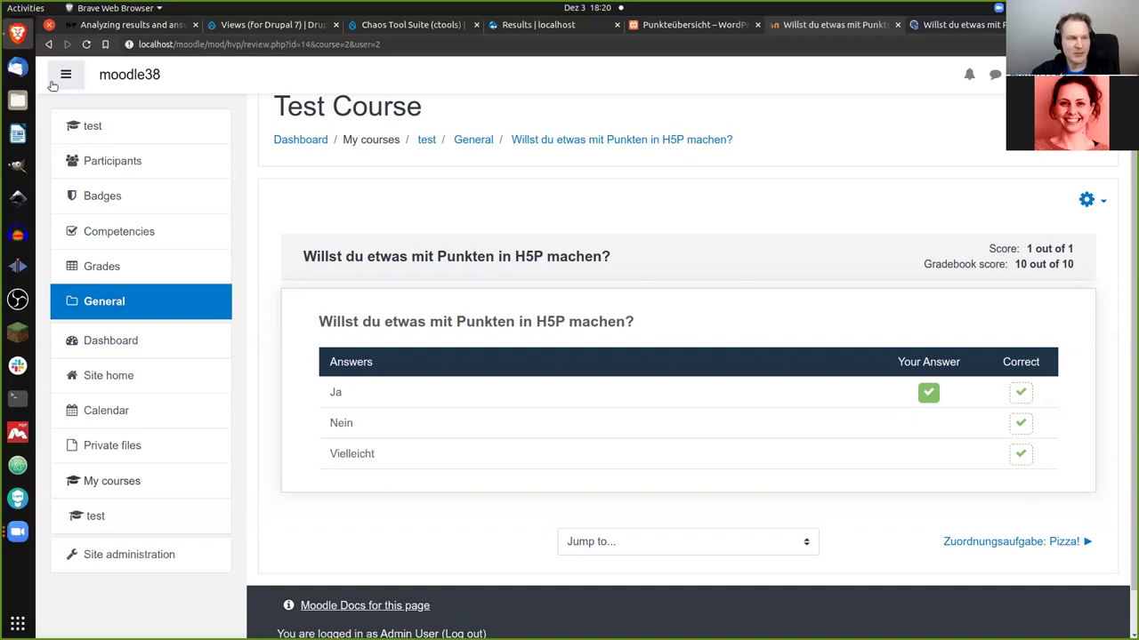
{"action": "left_click", "coordinate": [49, 44]}
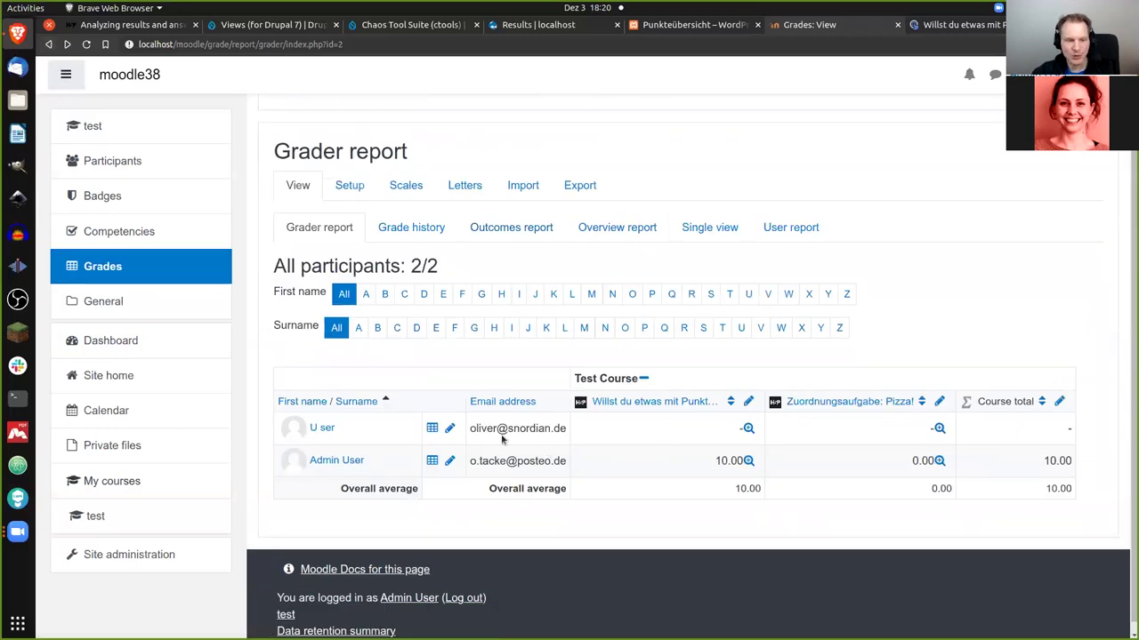
Step: Generate the Test Course's grade history for Admin User, covering all grade items and all graders
{"action": "left_click", "coordinate": [427, 233]}
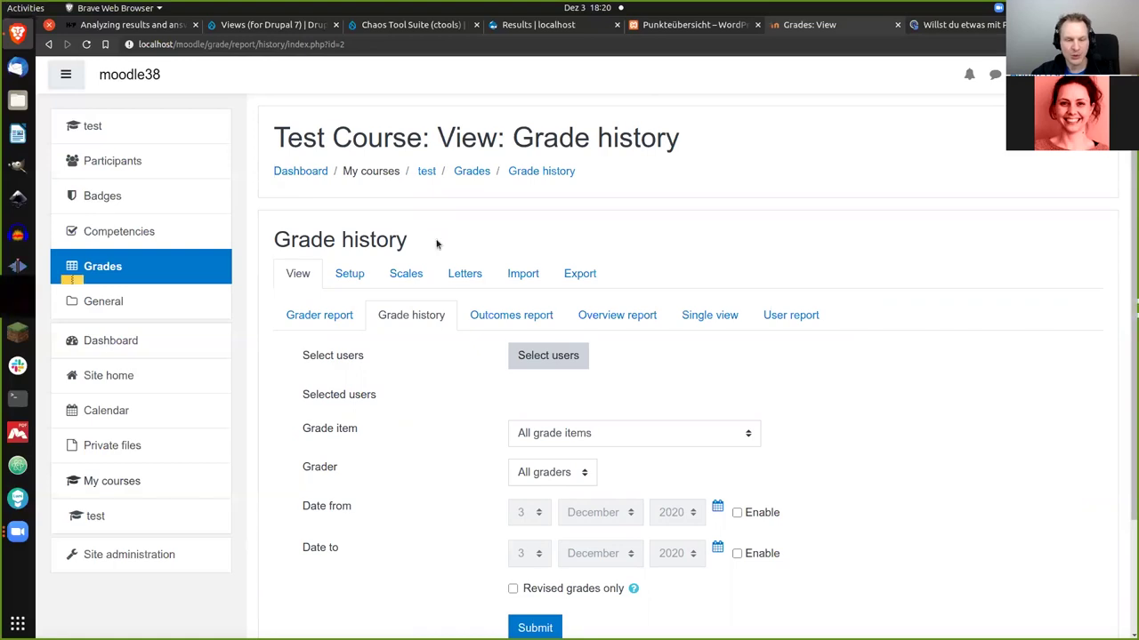
{"action": "scroll", "coordinate": [432, 343], "scroll_direction": "down", "scroll_amount": 1}
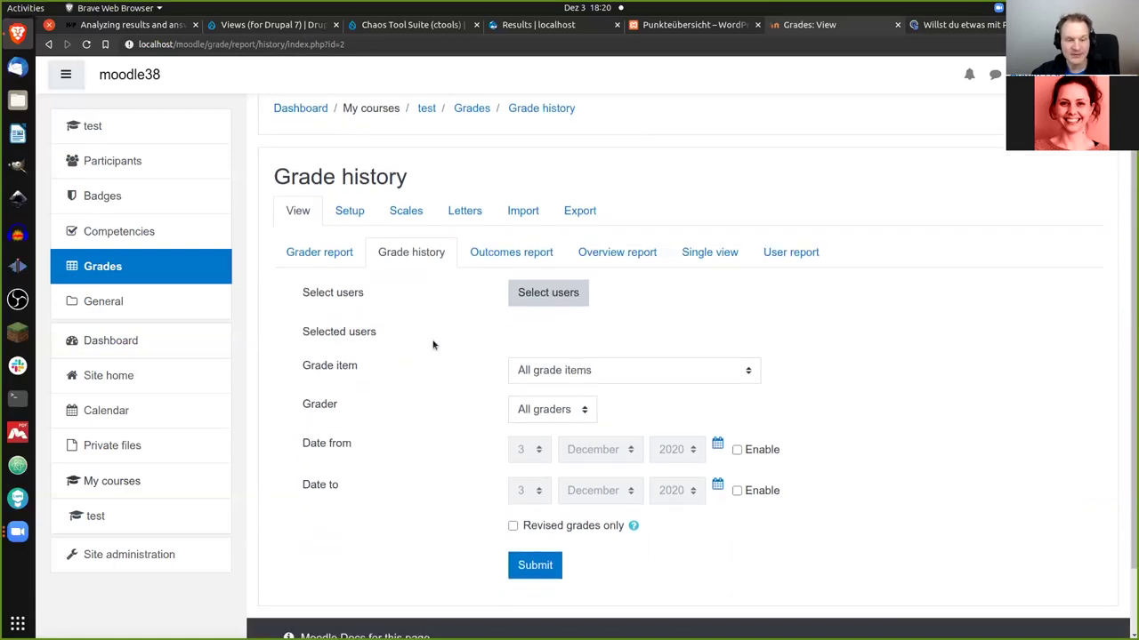
{"action": "left_click", "coordinate": [548, 298]}
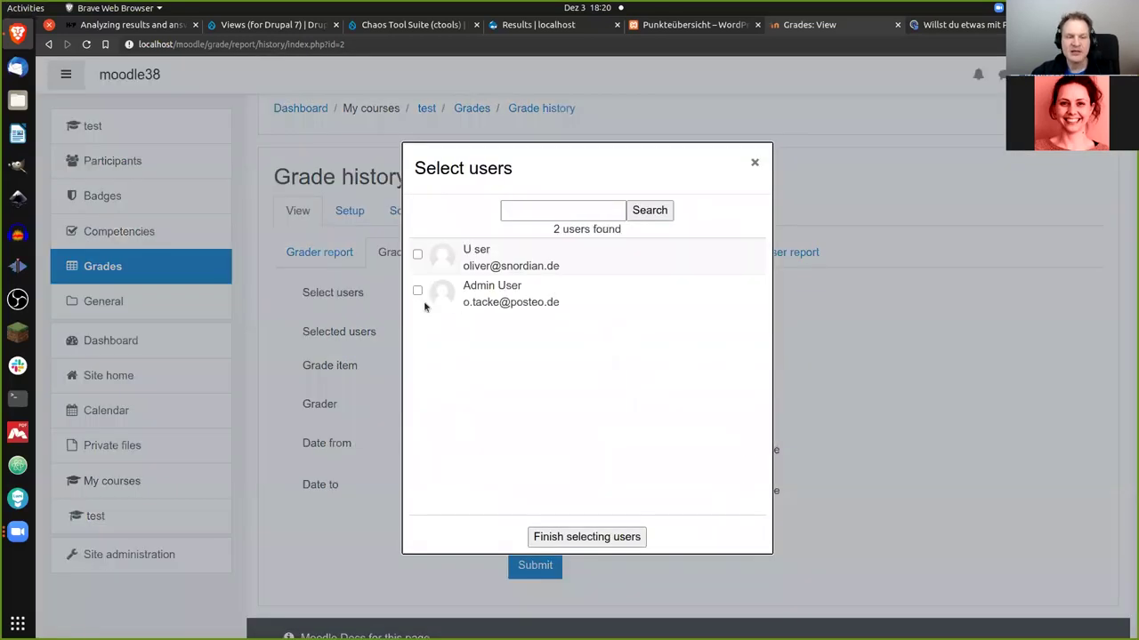
{"action": "left_click", "coordinate": [417, 292]}
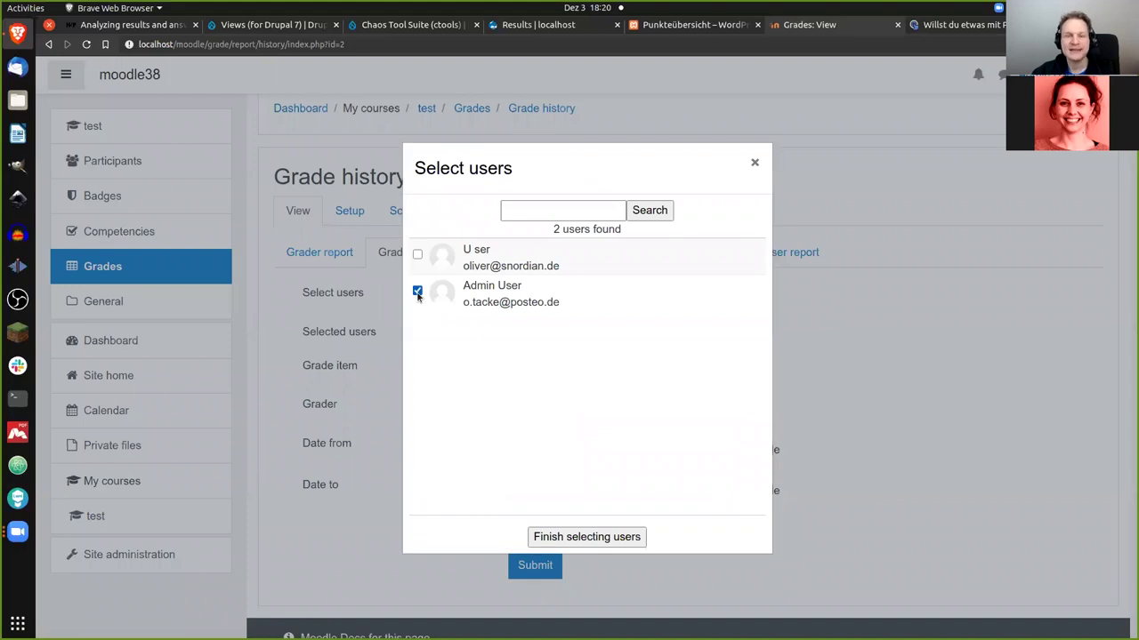
{"action": "left_click", "coordinate": [587, 537]}
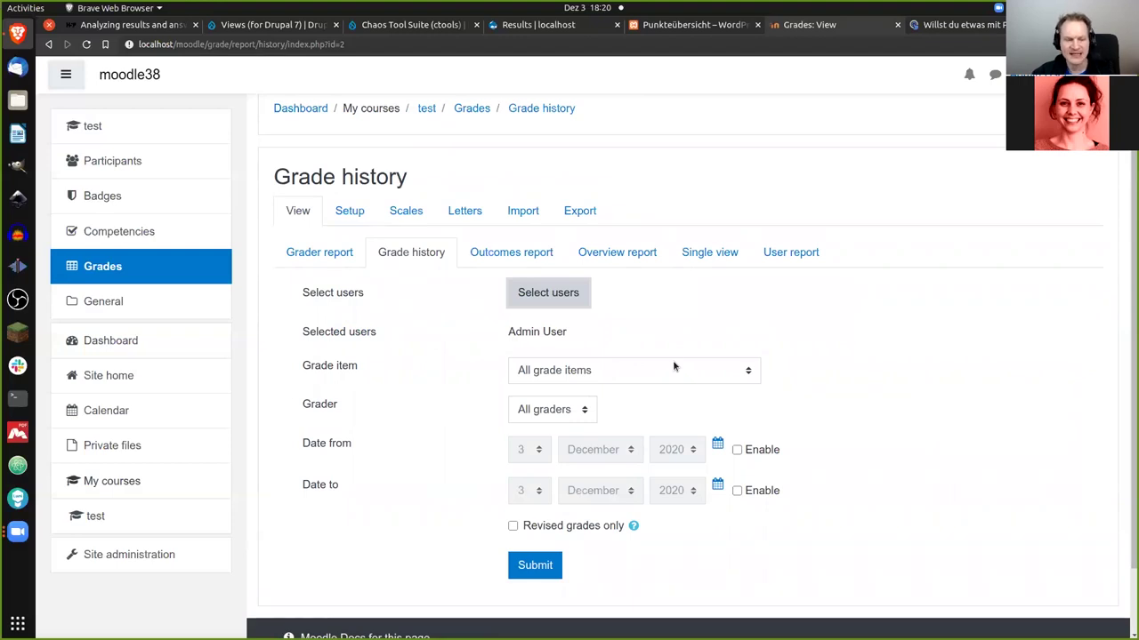
{"action": "left_click", "coordinate": [534, 573]}
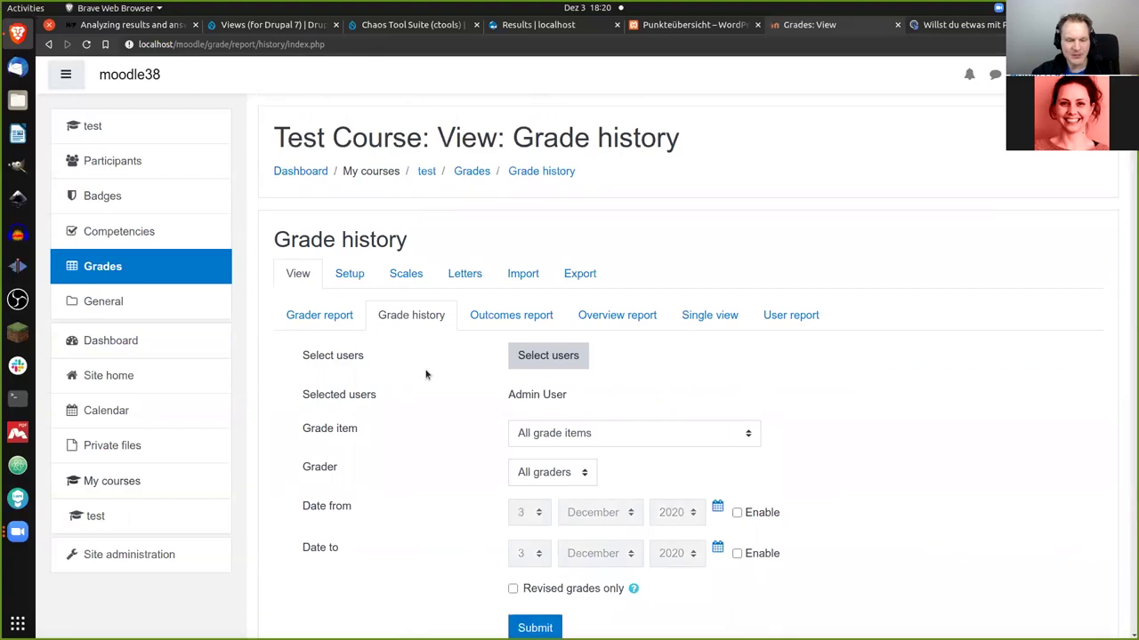
Step: Examine the grade history table's entries for original and revised grades, grader and source of each grade item
{"action": "scroll", "coordinate": [426, 365], "scroll_direction": "down", "scroll_amount": 5}
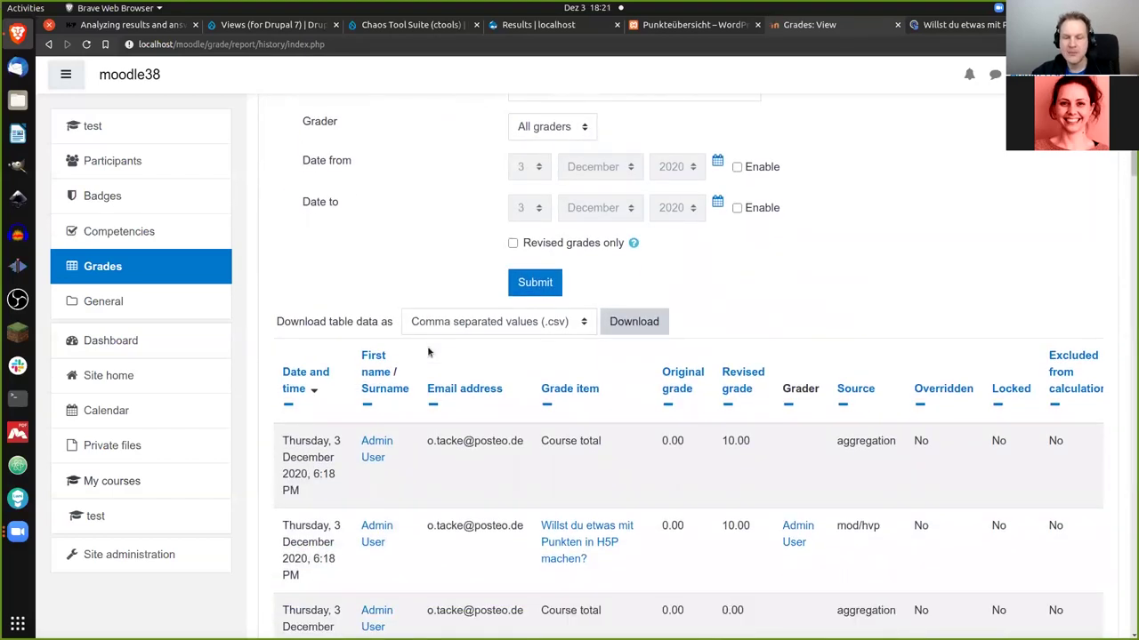
{"action": "scroll", "coordinate": [428, 353], "scroll_direction": "down", "scroll_amount": 2}
{"action": "scroll", "coordinate": [426, 352], "scroll_direction": "down", "scroll_amount": 1}
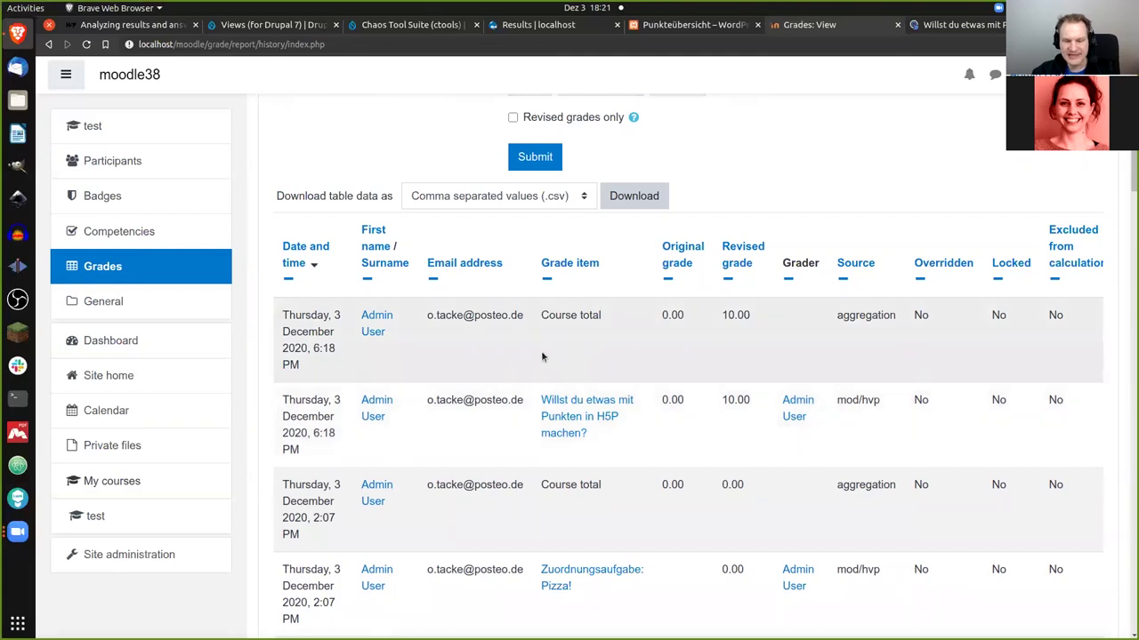
{"action": "scroll", "coordinate": [540, 357], "scroll_direction": "down", "scroll_amount": 1}
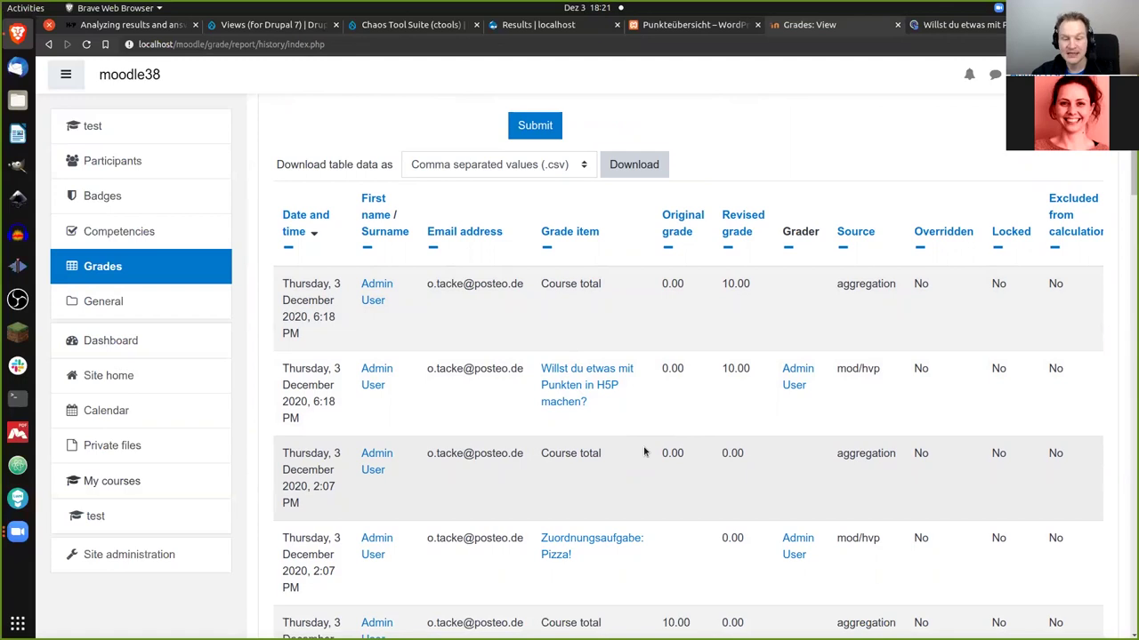
{"action": "scroll", "coordinate": [645, 452], "scroll_direction": "down", "scroll_amount": 2}
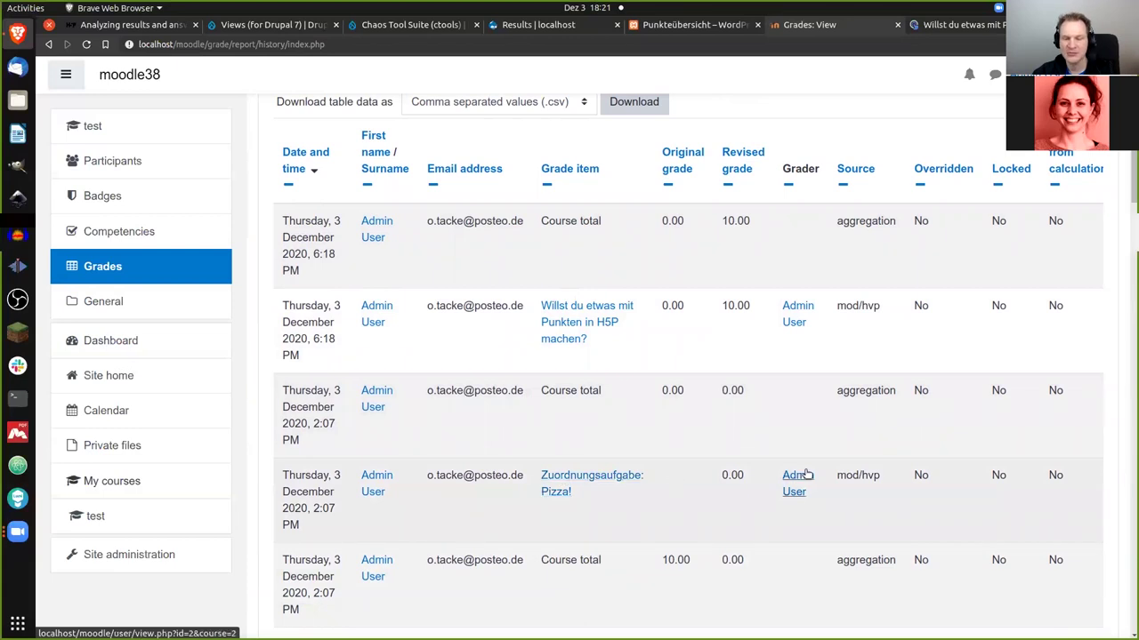
{"action": "scroll", "coordinate": [702, 476], "scroll_direction": "down", "scroll_amount": 4}
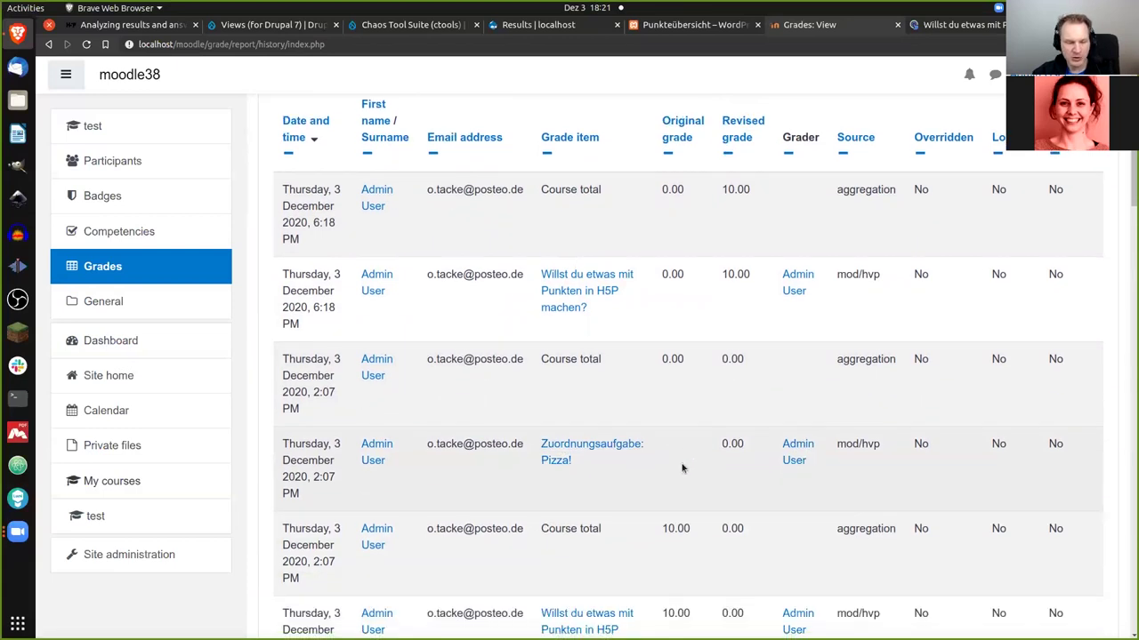
{"action": "scroll", "coordinate": [637, 470], "scroll_direction": "down", "scroll_amount": 2}
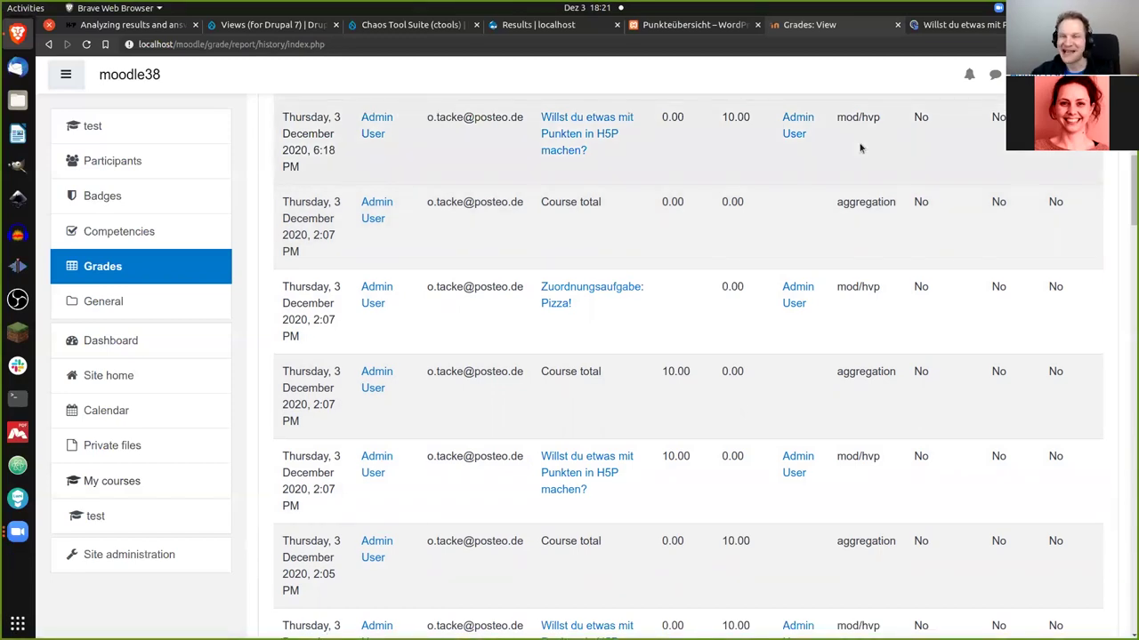
Step: Switch to the question on H5P.com, answer it with Nein and check the answer
{"action": "left_click", "coordinate": [949, 30]}
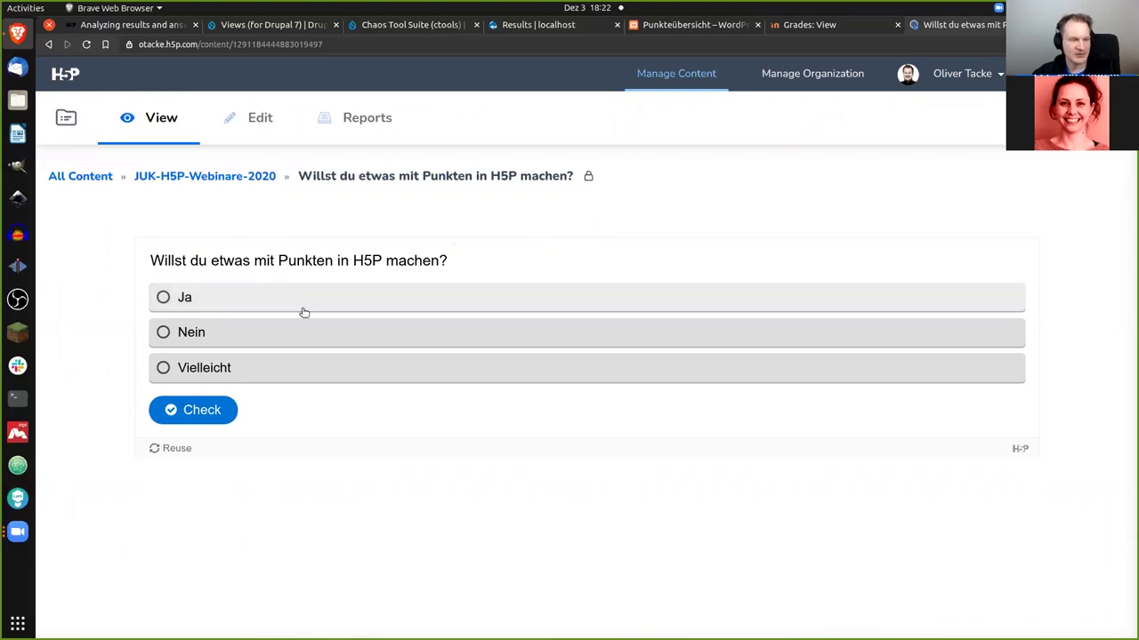
{"action": "left_click", "coordinate": [261, 331]}
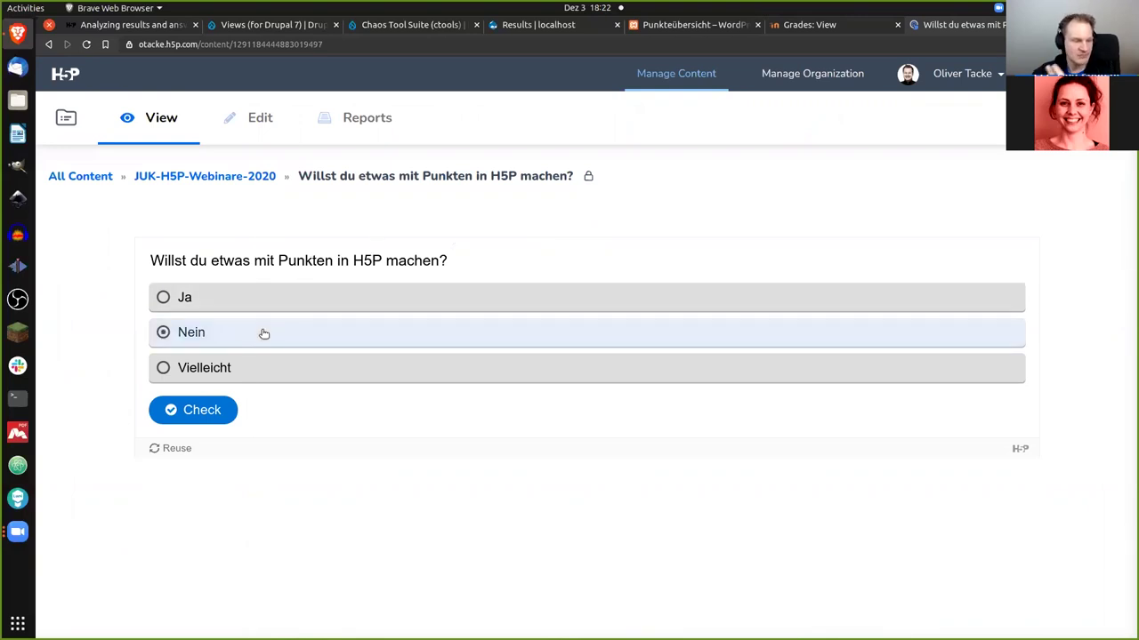
{"action": "left_click", "coordinate": [226, 409]}
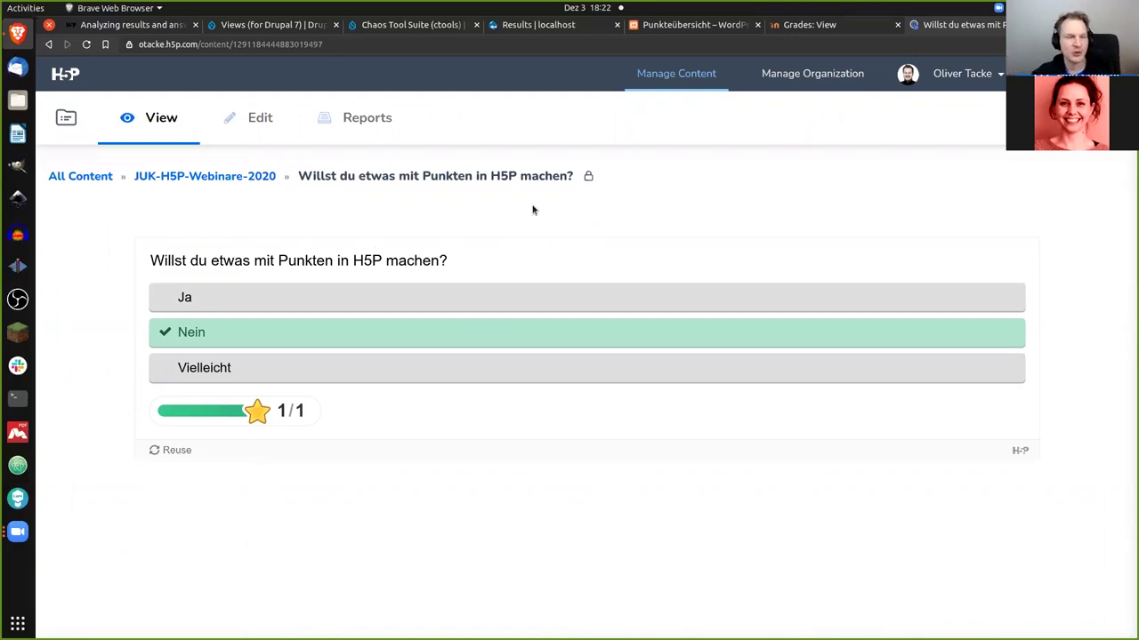
Step: View the question's report on H5P.com, down to the listed user's attempt ending 12/3/2020, 2:13:58 PM and the answers given
{"action": "left_click", "coordinate": [371, 123]}
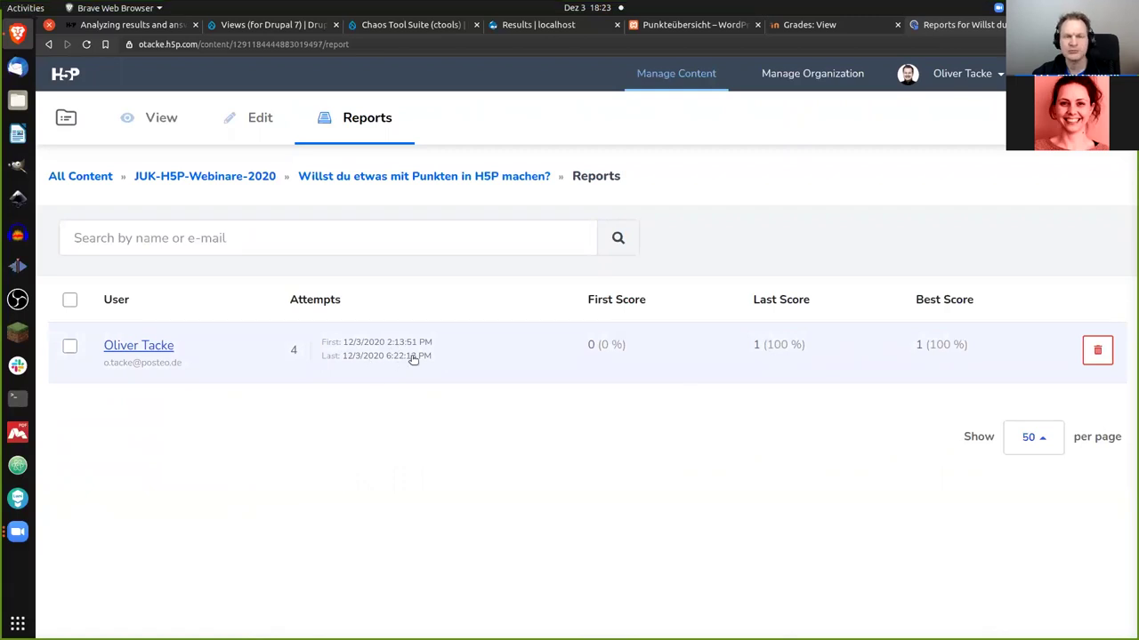
{"action": "left_click", "coordinate": [160, 348]}
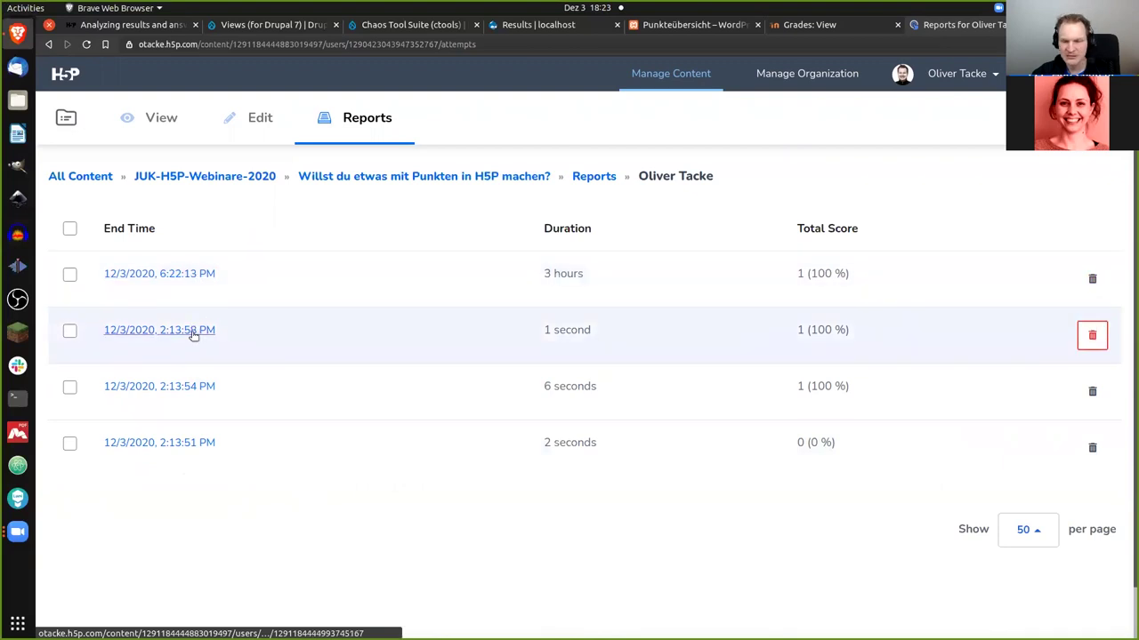
{"action": "left_click", "coordinate": [193, 333]}
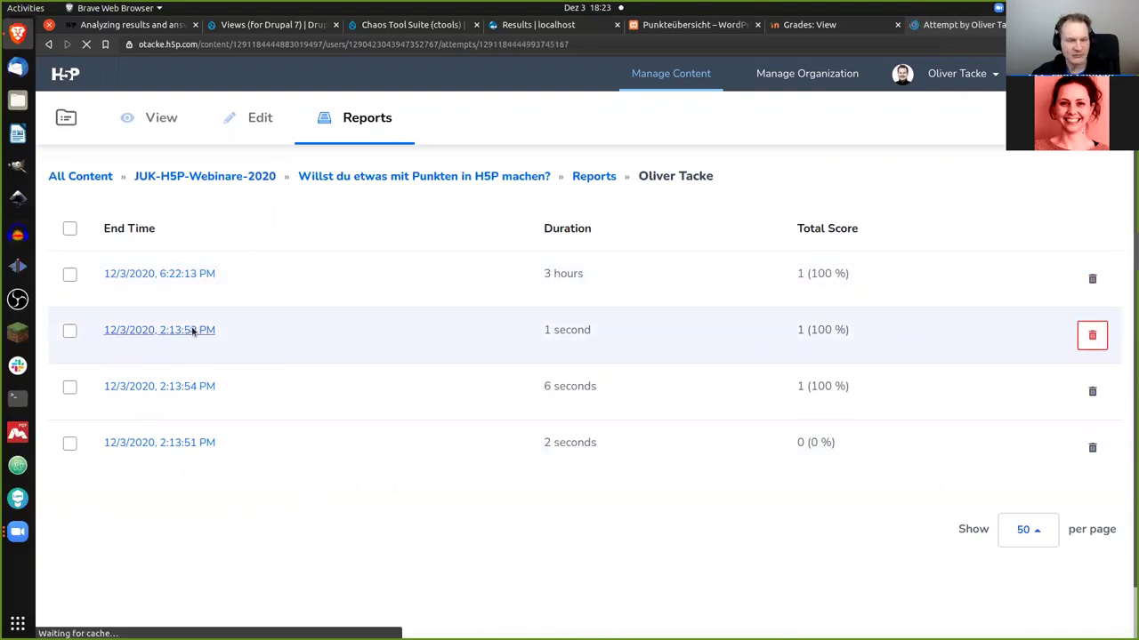
{"action": "scroll", "coordinate": [466, 314], "scroll_direction": "down", "scroll_amount": 1}
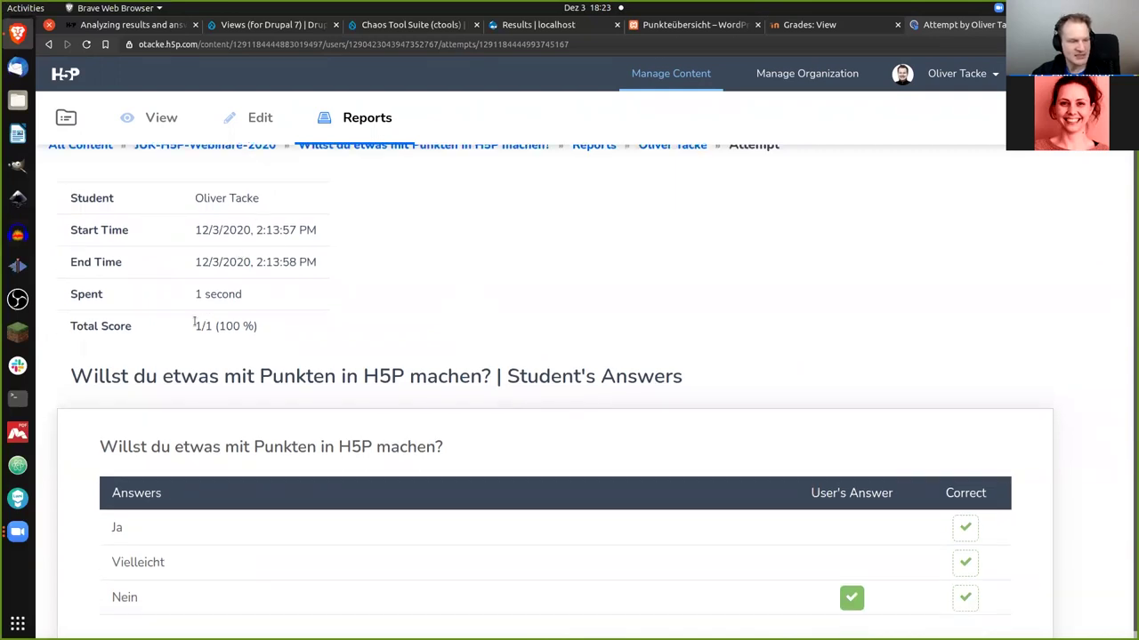
{"action": "scroll", "coordinate": [610, 328], "scroll_direction": "down", "scroll_amount": 1}
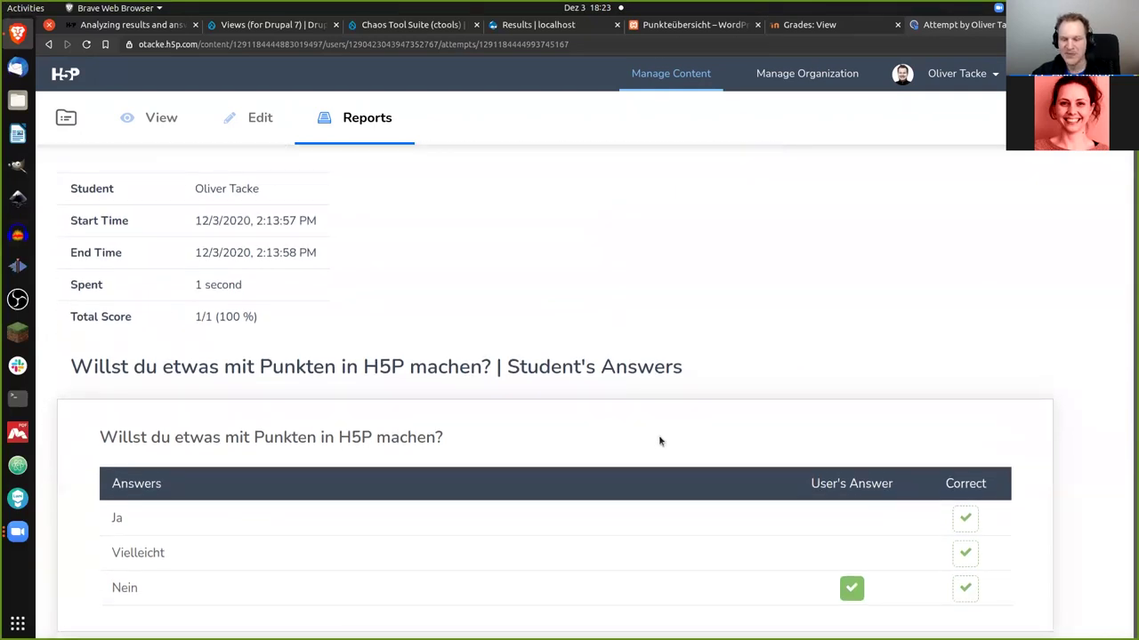